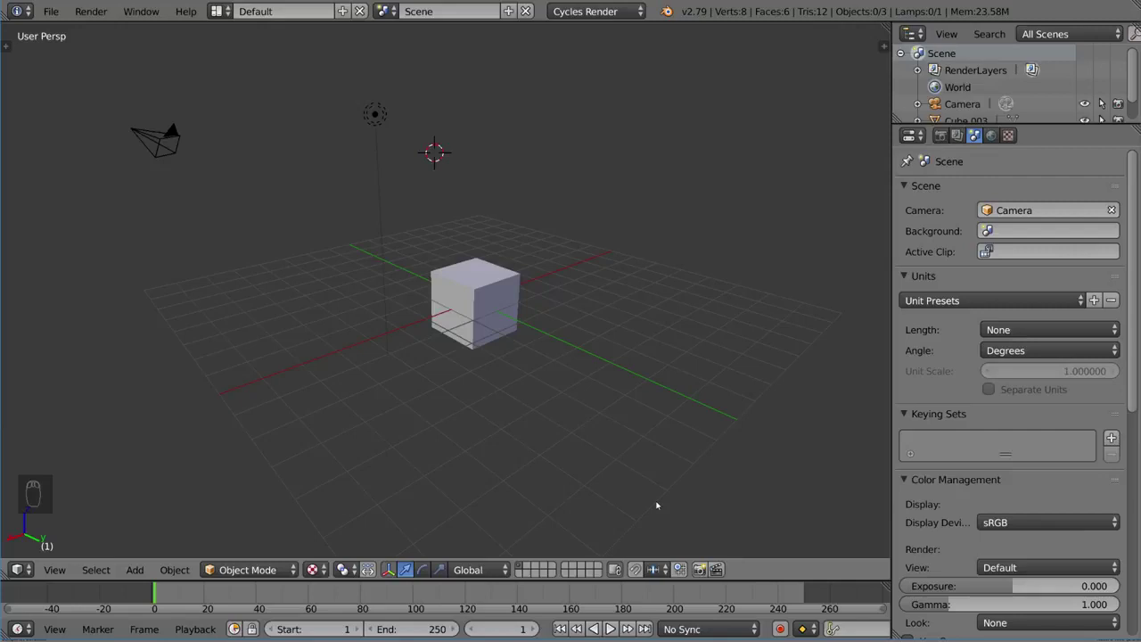
Rotate the chain's parent cube and its direct child to test how the linked cubes follow.
right_click(505, 317)
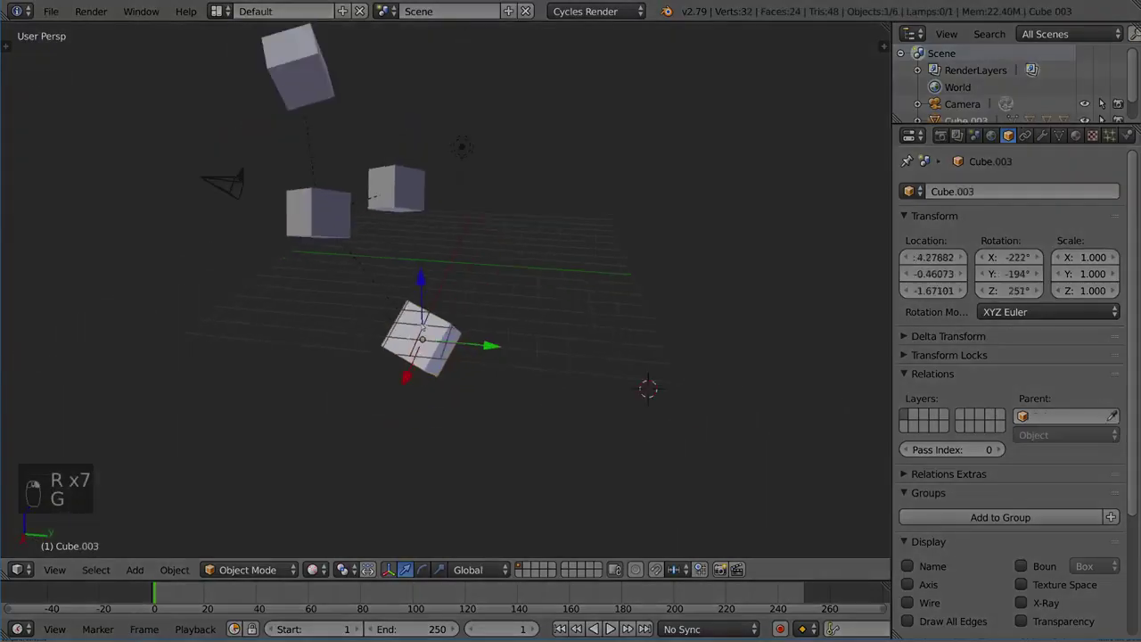
key(r)
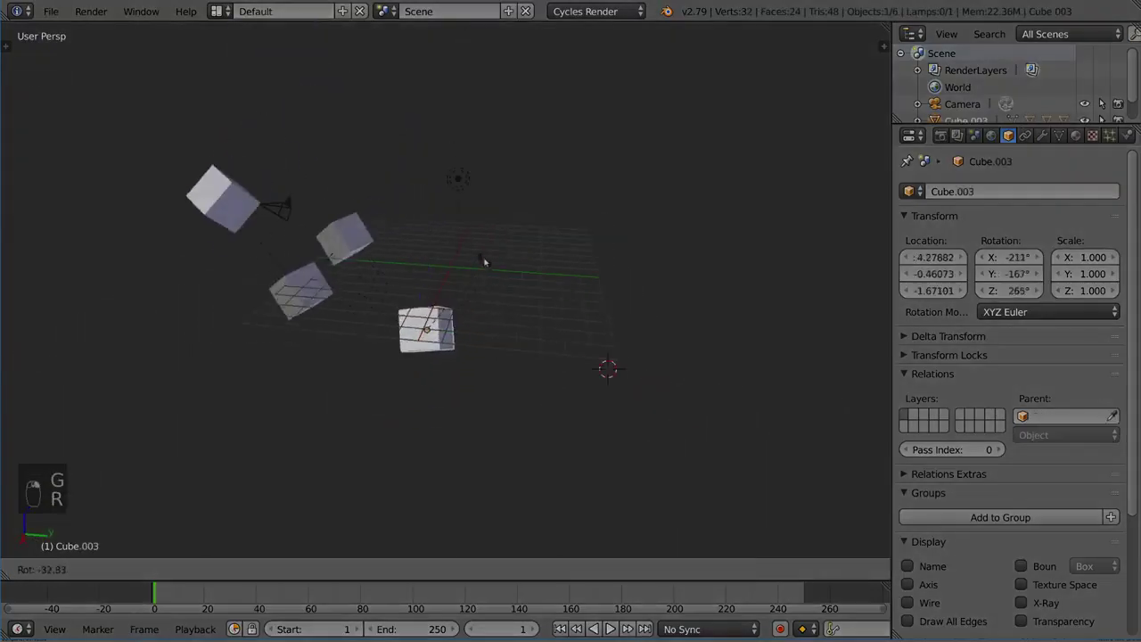
click(454, 269)
right_click(304, 322)
key(r)
click(261, 204)
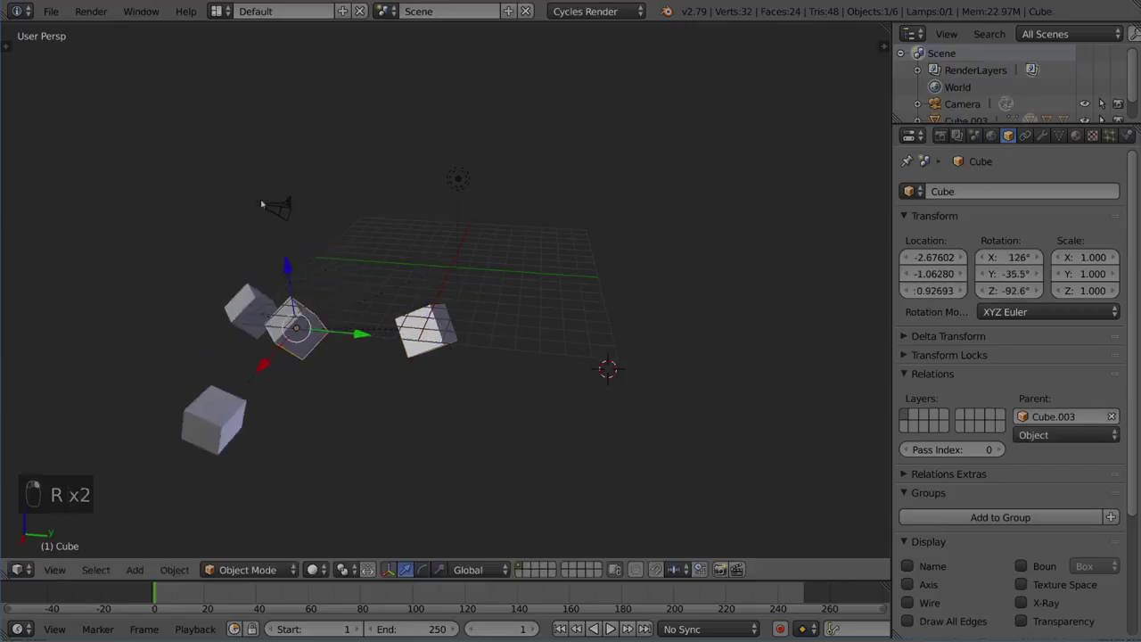
key(r)
key(r)
click(379, 224)
Move each of the two end child cubes on its own and try rotating one of them.
right_click(309, 392)
right_click(186, 368)
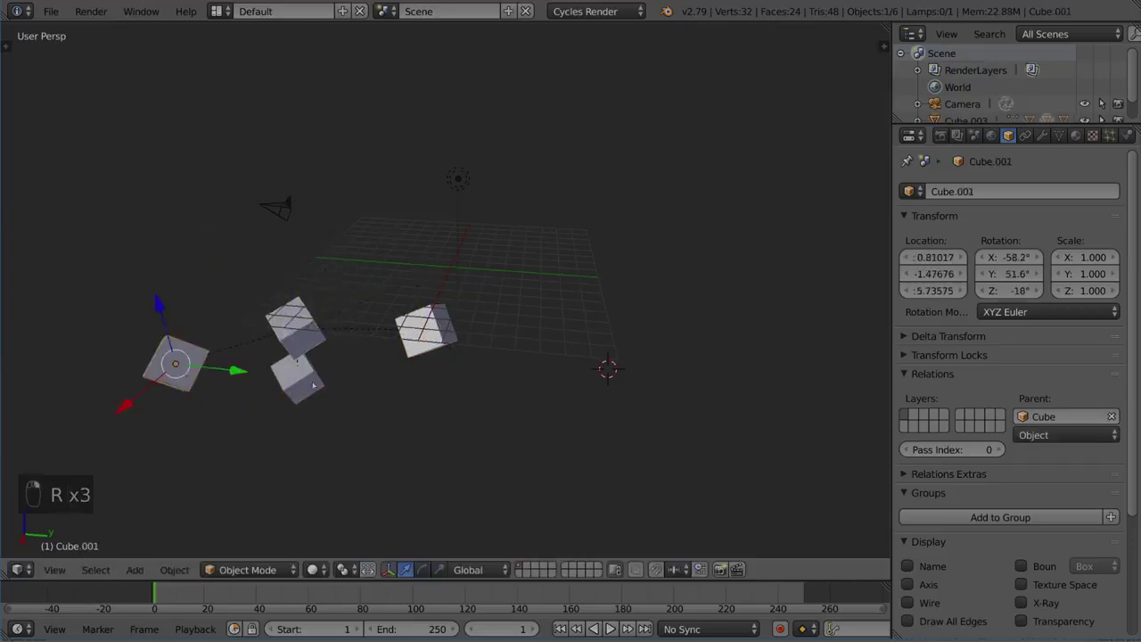
key(g)
click(363, 404)
right_click(308, 390)
key(r)
right_click(325, 381)
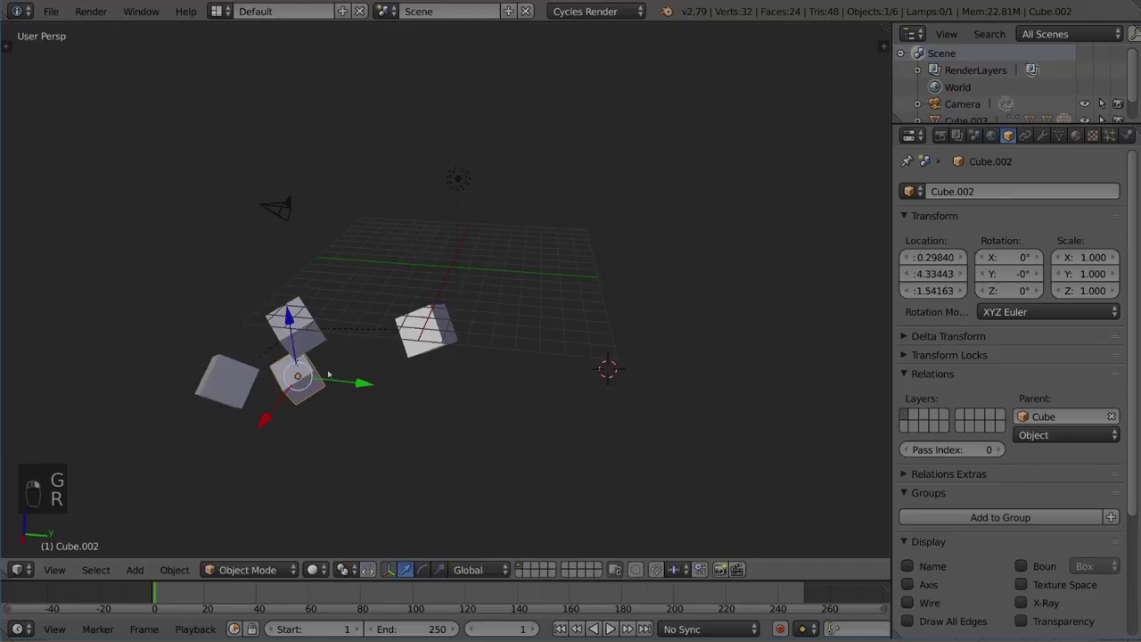
key(g)
click(319, 398)
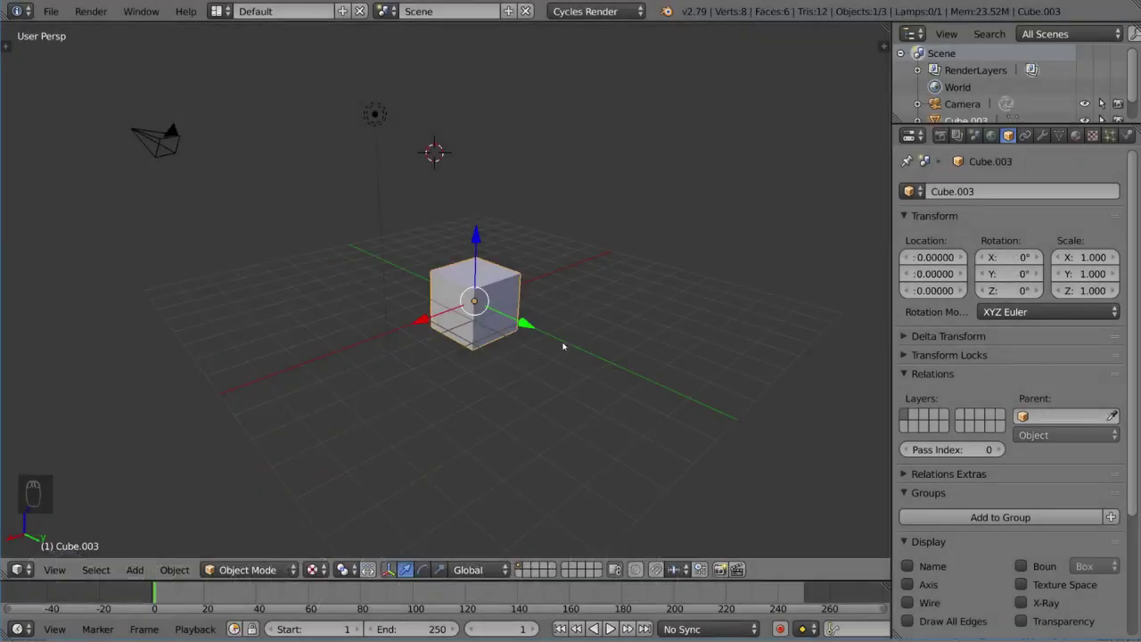
Duplicate the cube twice, placing the copies above the grid near X -2.1, Y -1.6, Z 3.7 and X -3.1, Y 3.8, Z 3.2.
middle_drag(564, 346, 578, 316)
key(shift+d)
click(590, 249)
key(shift+d)
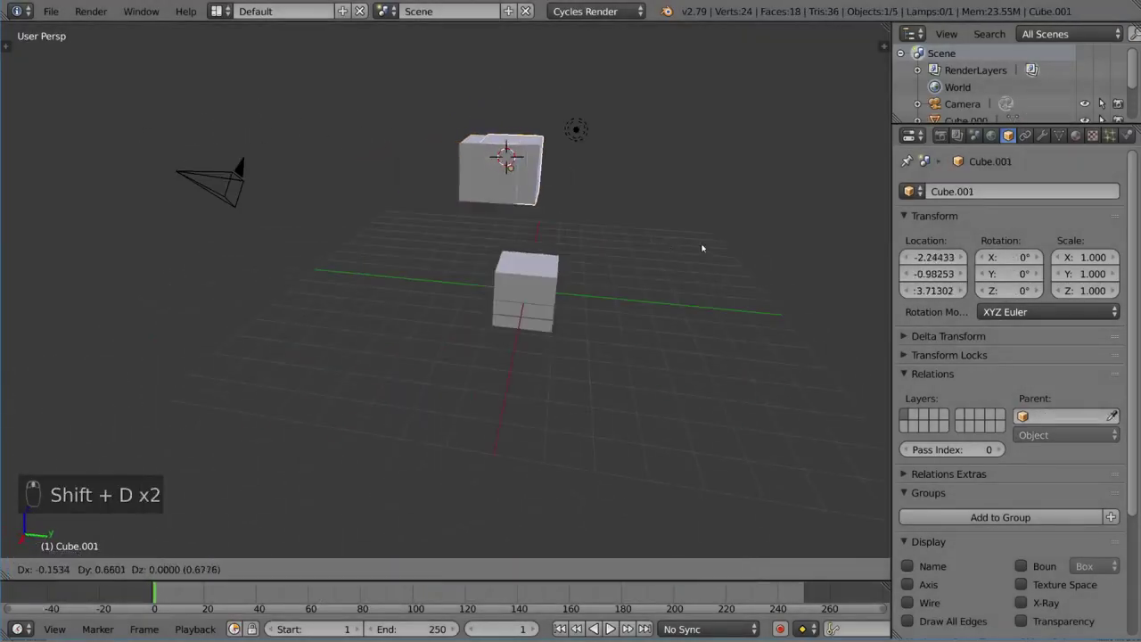
click(820, 262)
middle_drag(820, 262, 668, 258)
Duplicate the cube at the origin and place the copy about 6.04 units along the X axis.
right_click(513, 281)
key(shift+d)
middle_drag(513, 280, 508, 246)
key(x)
click(298, 334)
Parent the two raised cubes to the cube at the origin.
right_click(615, 207)
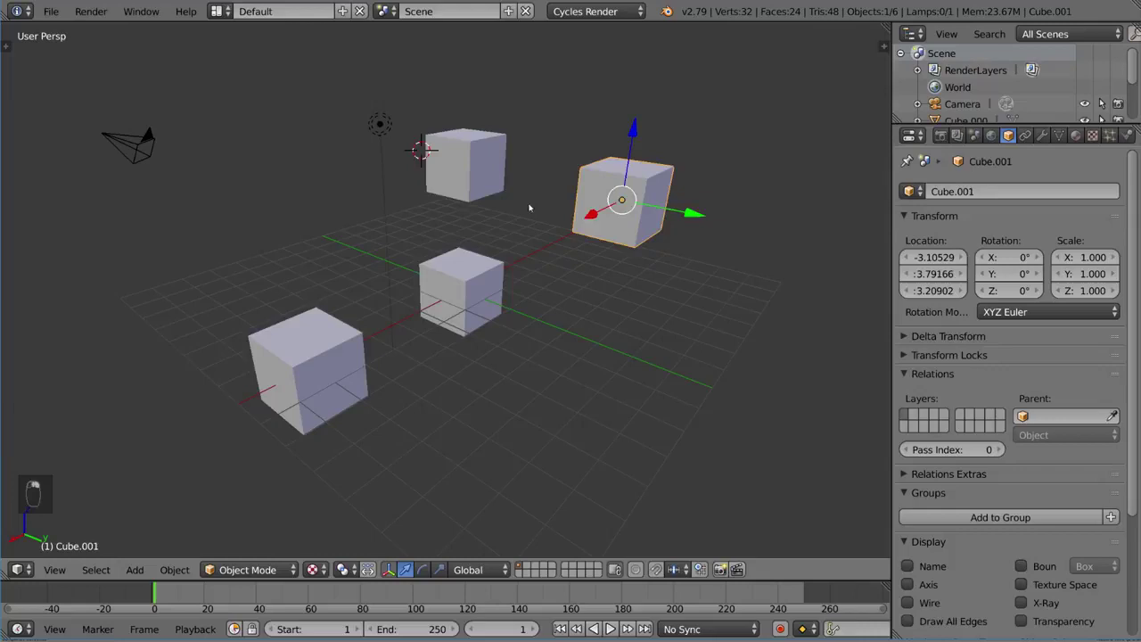
shift+right_click(466, 165)
shift+right_click(486, 269)
key(ctrl+p)
click(454, 291)
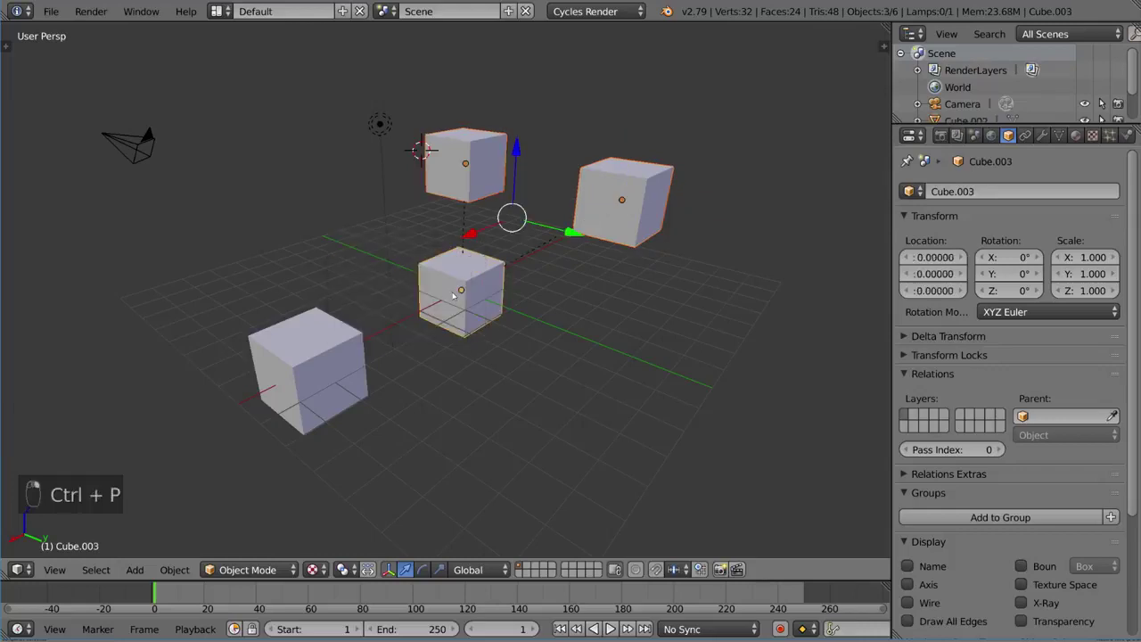
Parent the origin cube to the cube farther out on the X axis and clear the selection.
right_click(455, 292)
shift+right_click(339, 379)
key(ctrl+p)
click(333, 383)
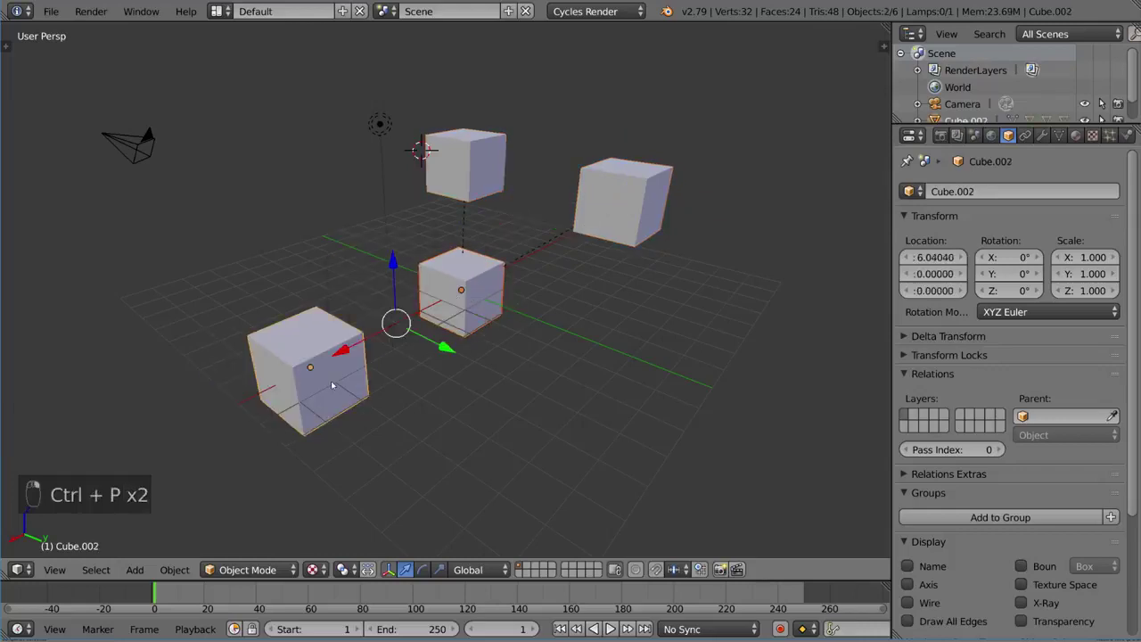
key(a)
middle_drag(499, 395, 537, 365)
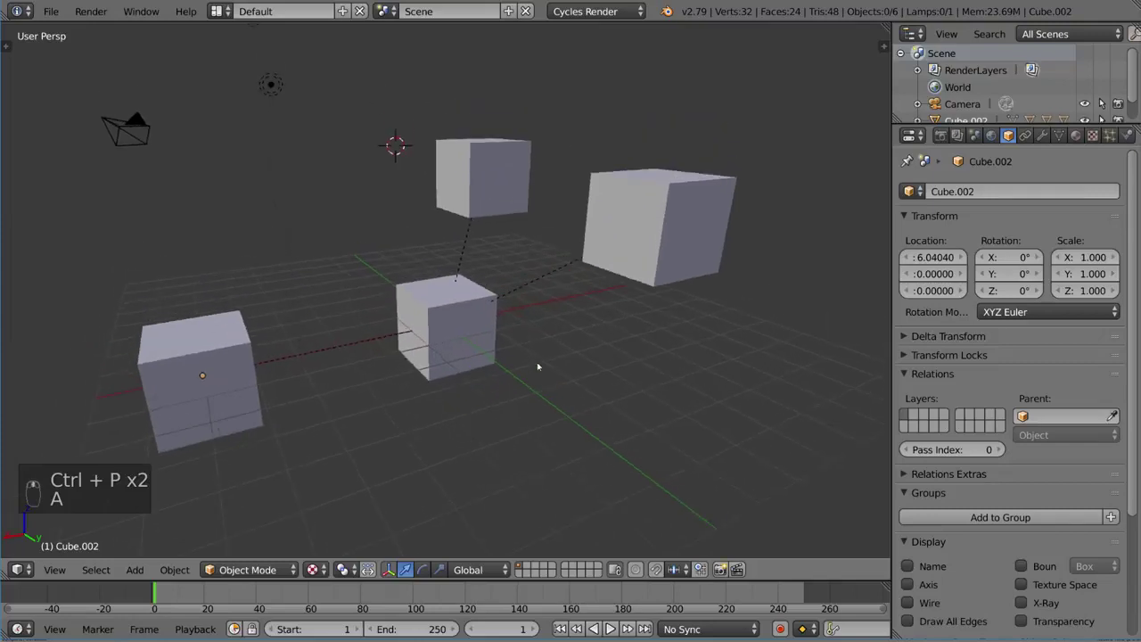
Test-rotate the outer parent cube, the centre cube and one raised child cube in turn, cancelling each rotation.
right_click(485, 344)
right_click(232, 362)
key(r)
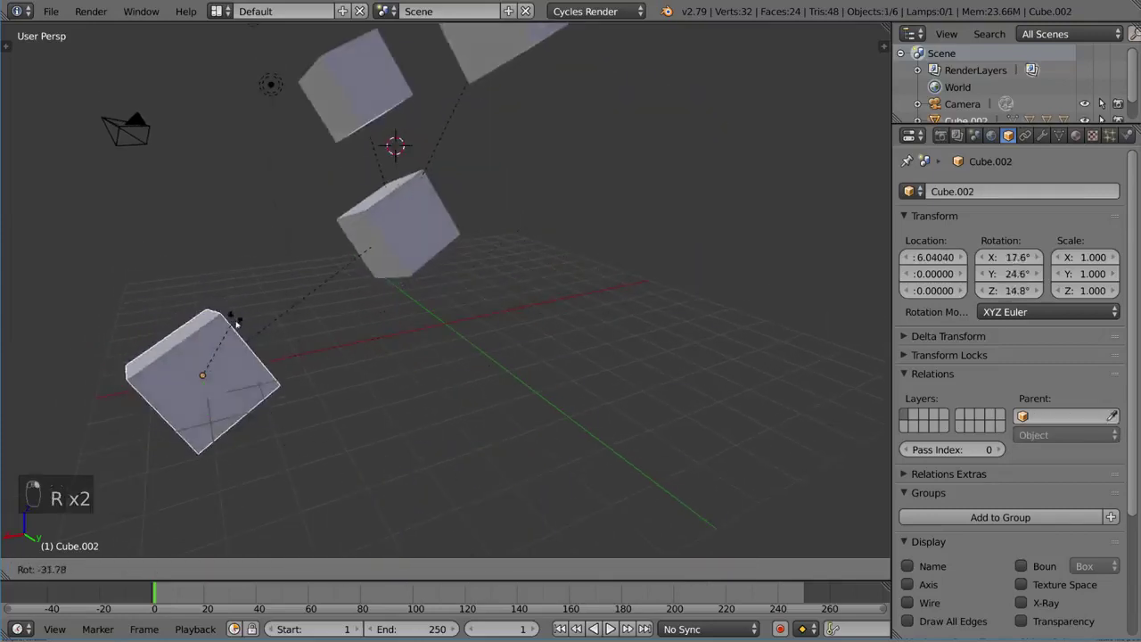
right_click(235, 316)
right_click(477, 331)
key(r)
right_click(475, 286)
right_click(620, 241)
key(r)
right_click(564, 264)
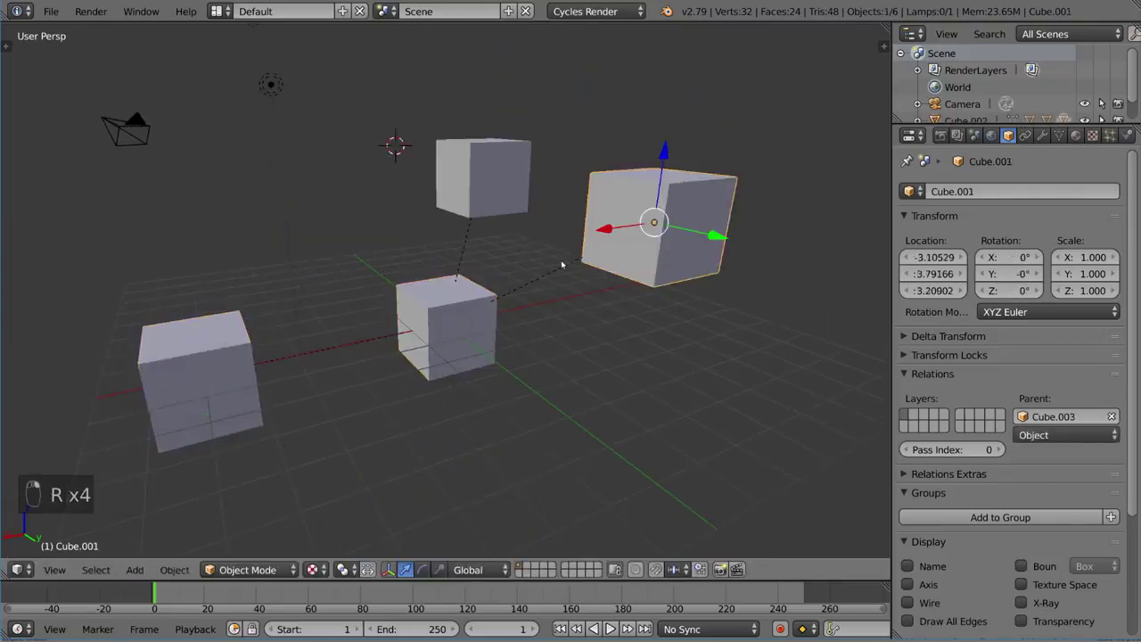
Delete the centre cube and the outer parent cube, keeping only the two raised cubes.
right_click(481, 184)
shift+right_click(620, 233)
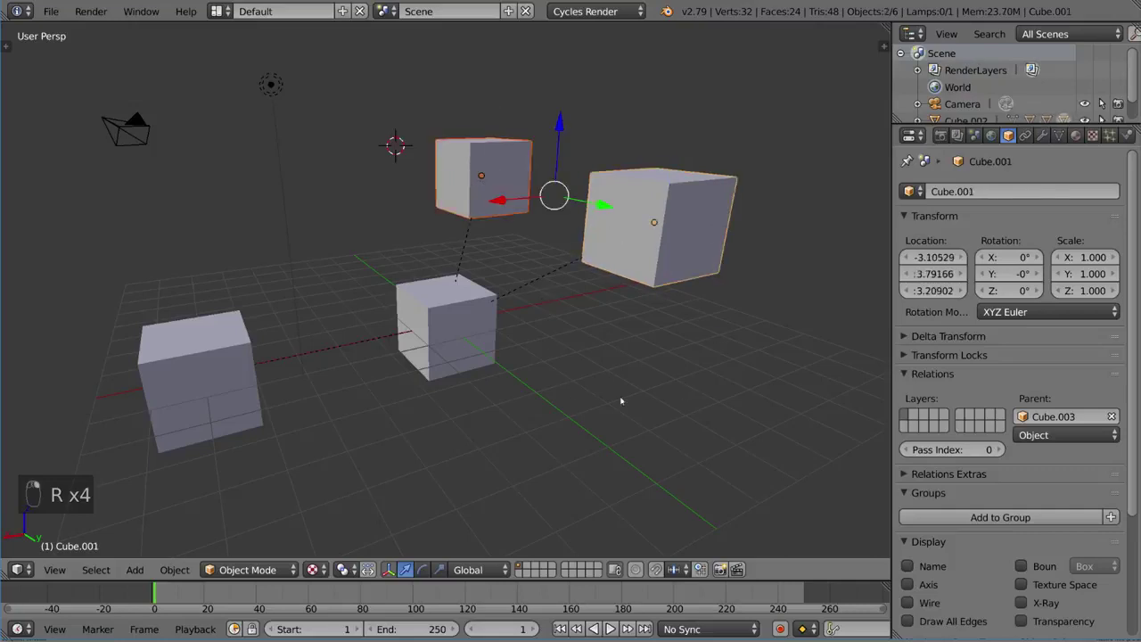
right_click(474, 290)
shift+right_click(214, 376)
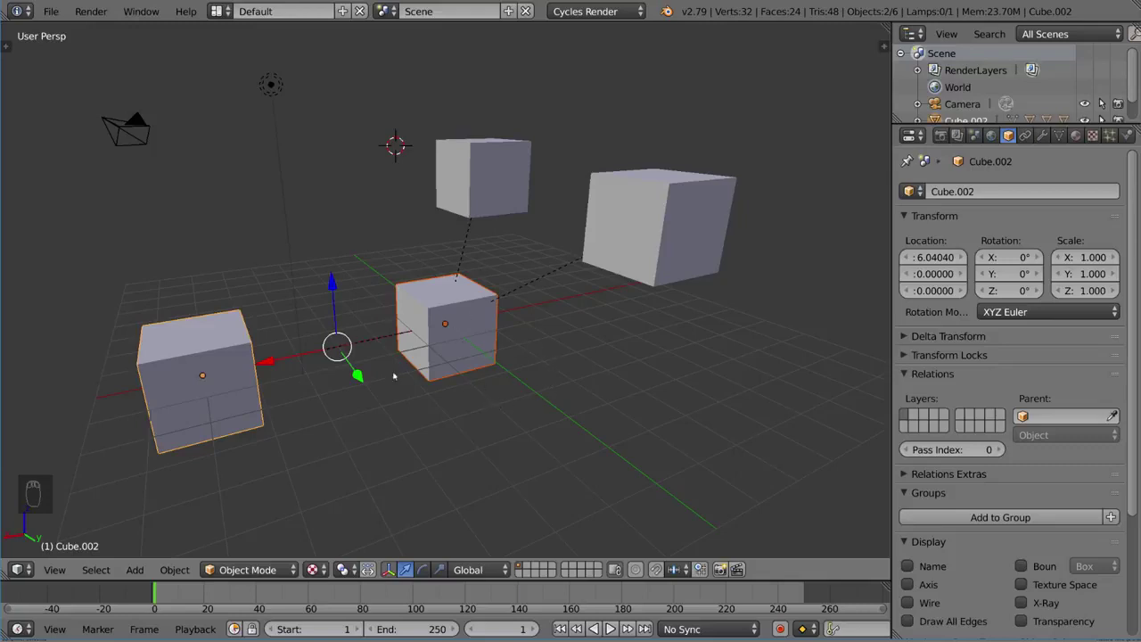
key(x)
click(475, 372)
Try moving each of the two remaining cubes and cancel both moves.
right_click(619, 249)
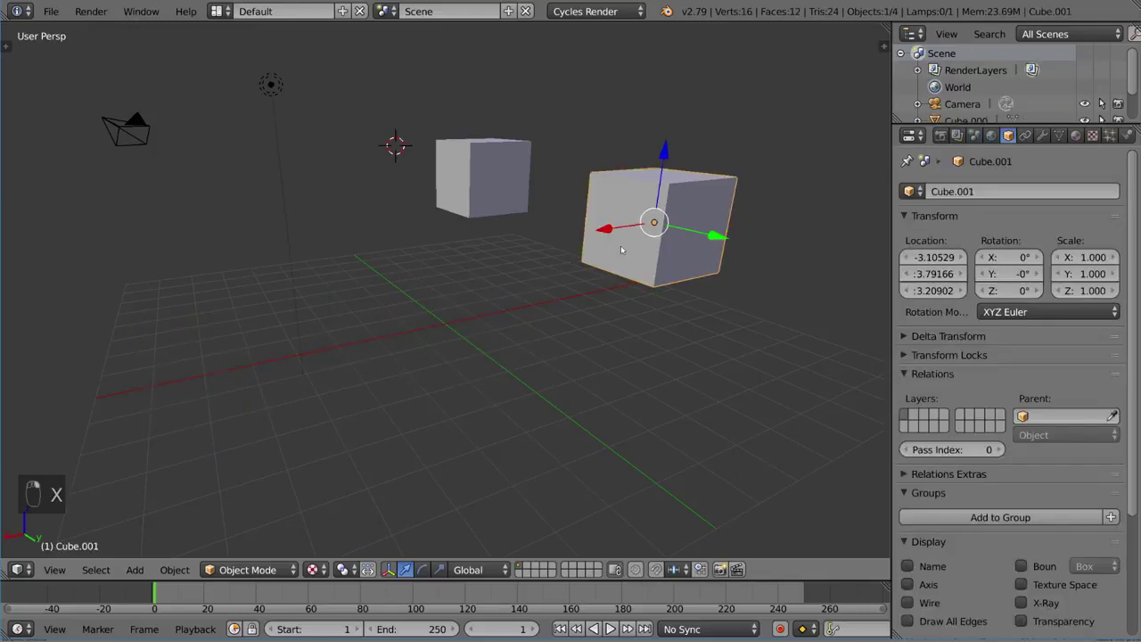
key(g)
right_click(664, 270)
right_click(499, 198)
key(g)
right_click(535, 268)
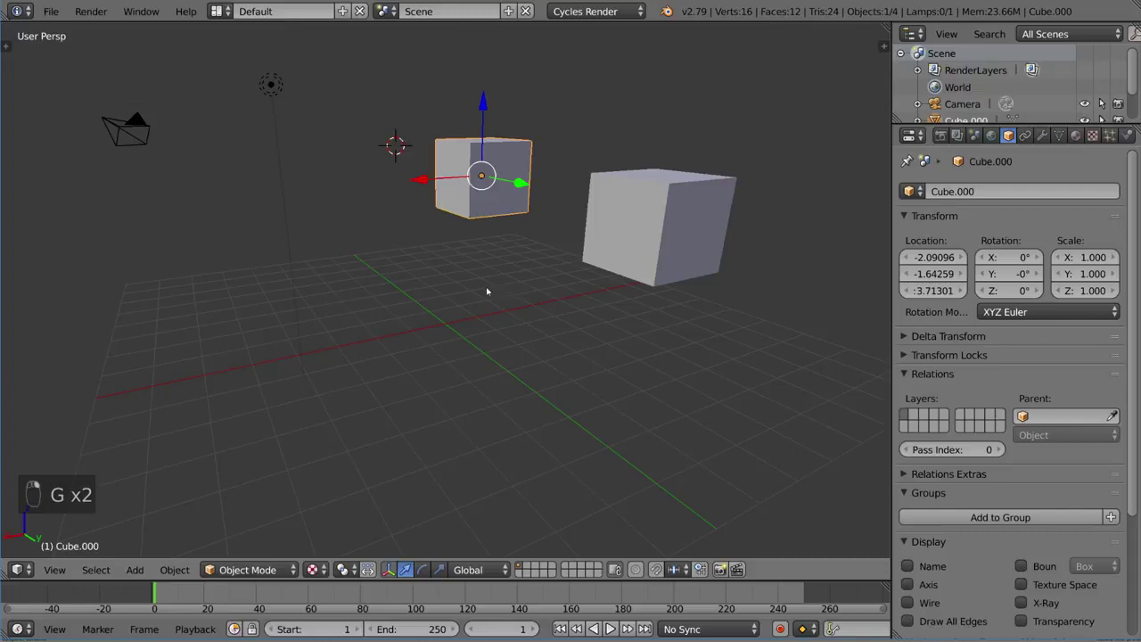
Add a Plain Axes empty and reset its location to the world origin.
key(shift+a)
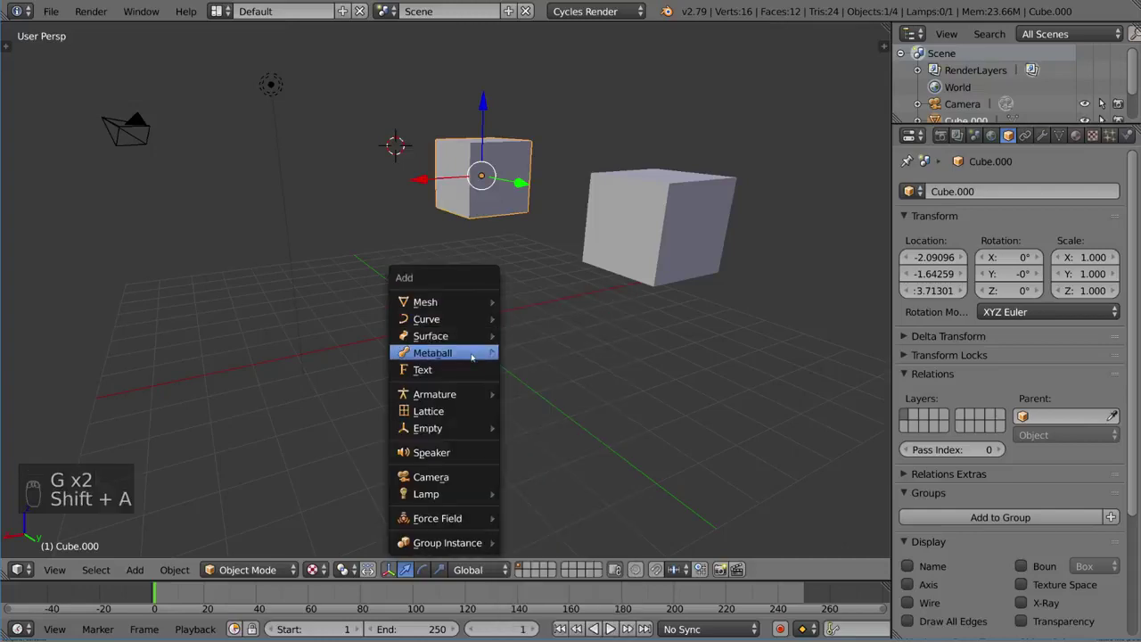
mouse_move(445, 434)
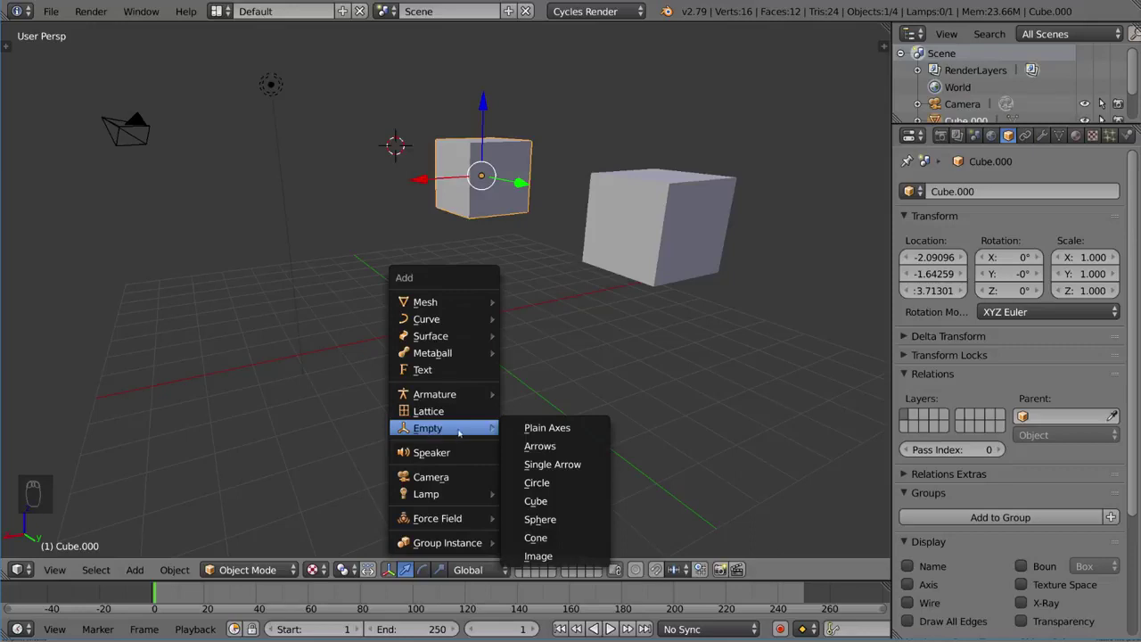
click(575, 428)
middle_drag(472, 154, 464, 184)
key(alt+g)
middle_drag(460, 252, 657, 262)
Try moving the empty away from the world origin and cancel the move.
key(a)
key(g)
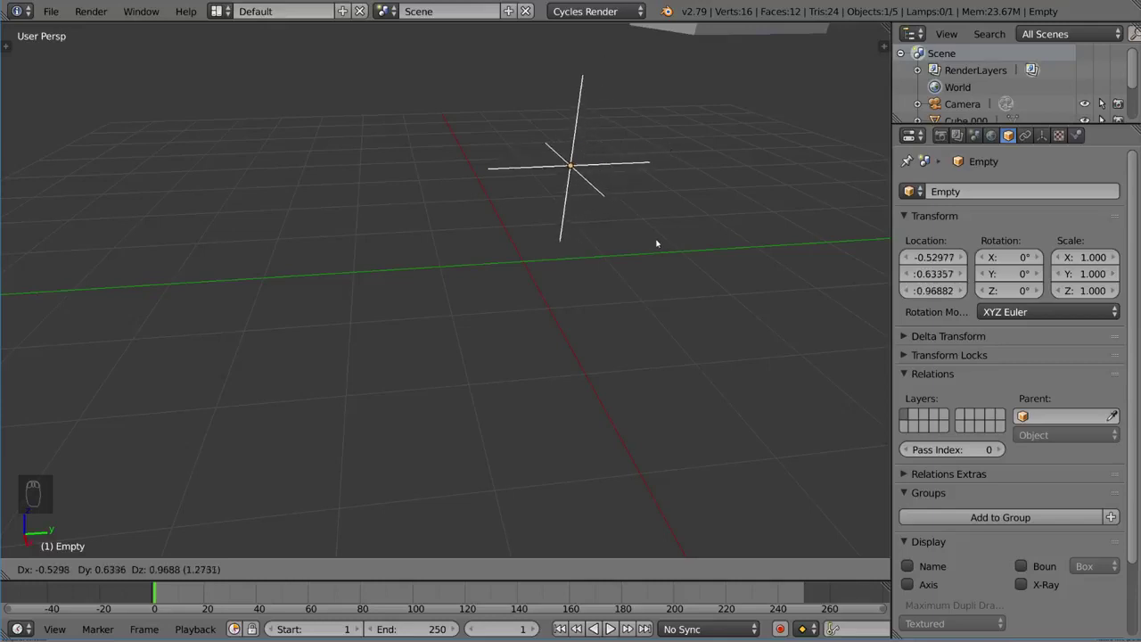
key(Escape)
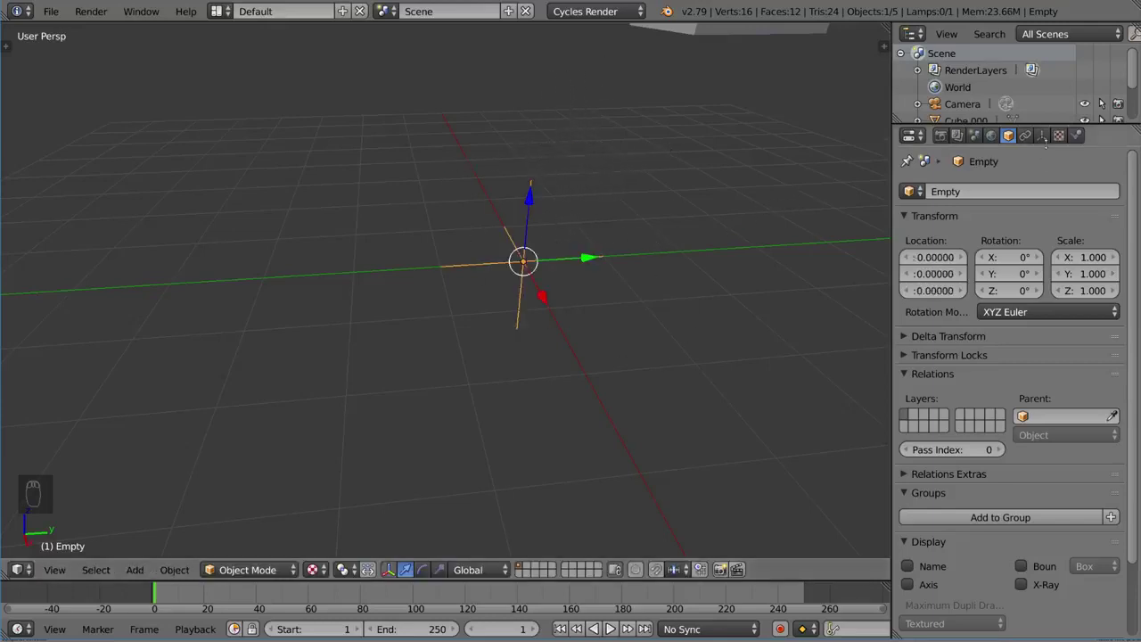
Try the Cone, Sphere and Cube display types on the empty.
click(1042, 135)
click(1027, 210)
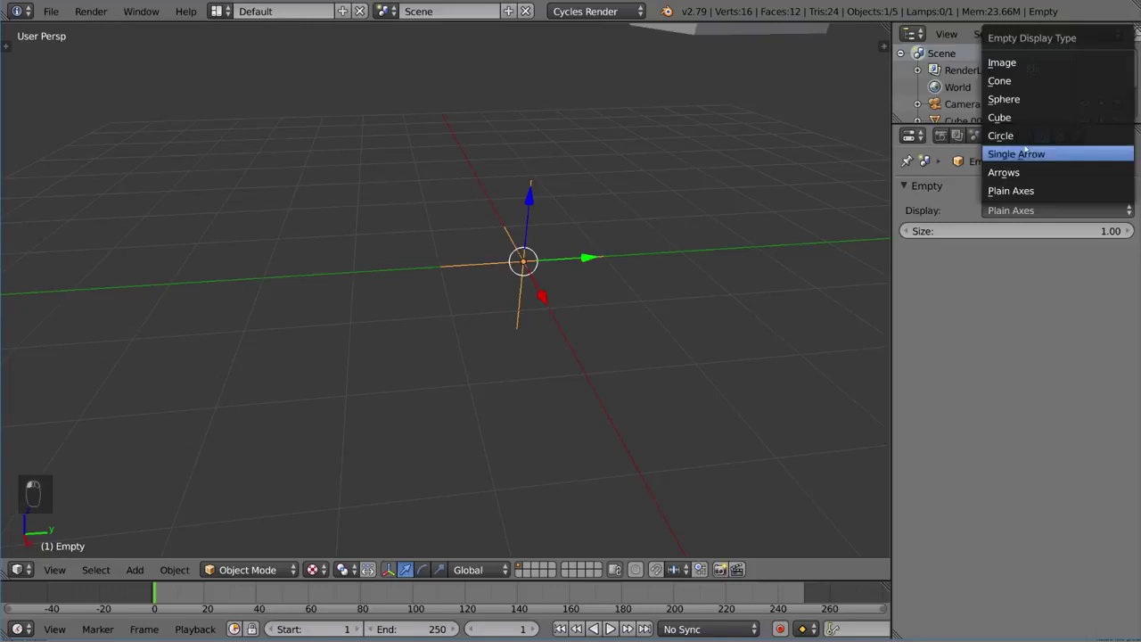
click(1032, 80)
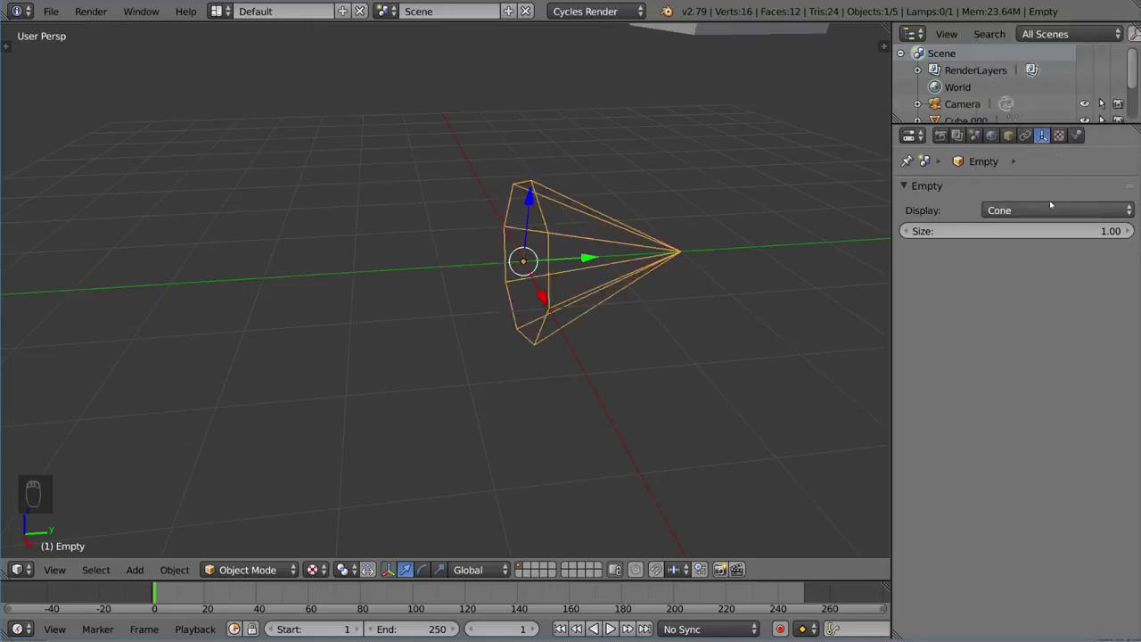
click(1051, 210)
click(1027, 101)
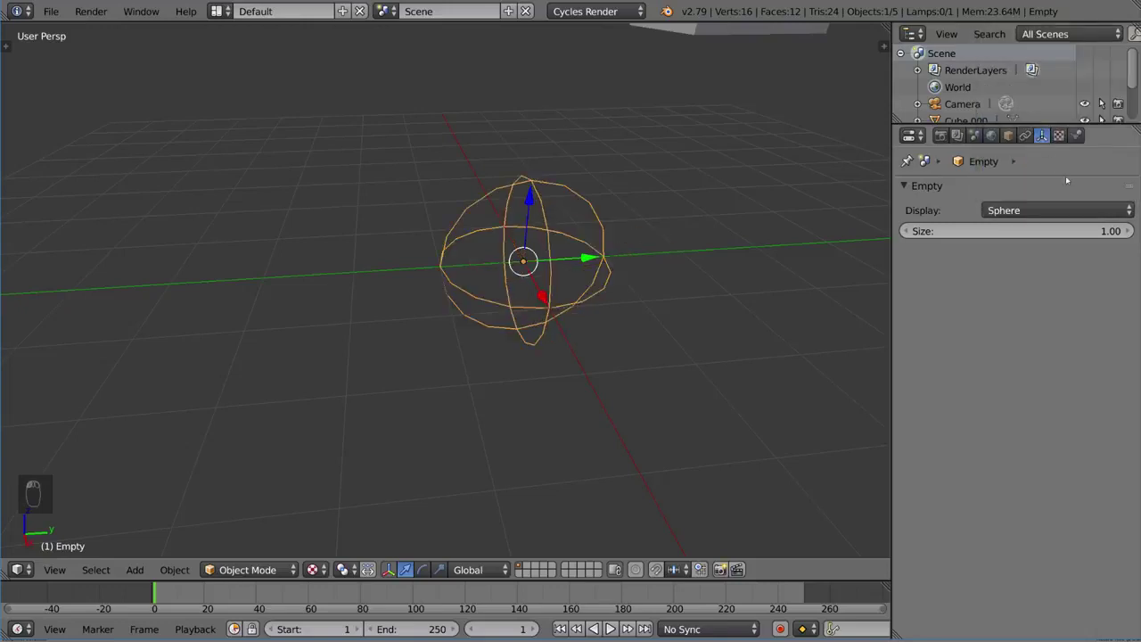
click(1039, 211)
click(1025, 117)
Try the Circle and Single Arrow display types on the empty and return it to Plain Axes.
click(1034, 215)
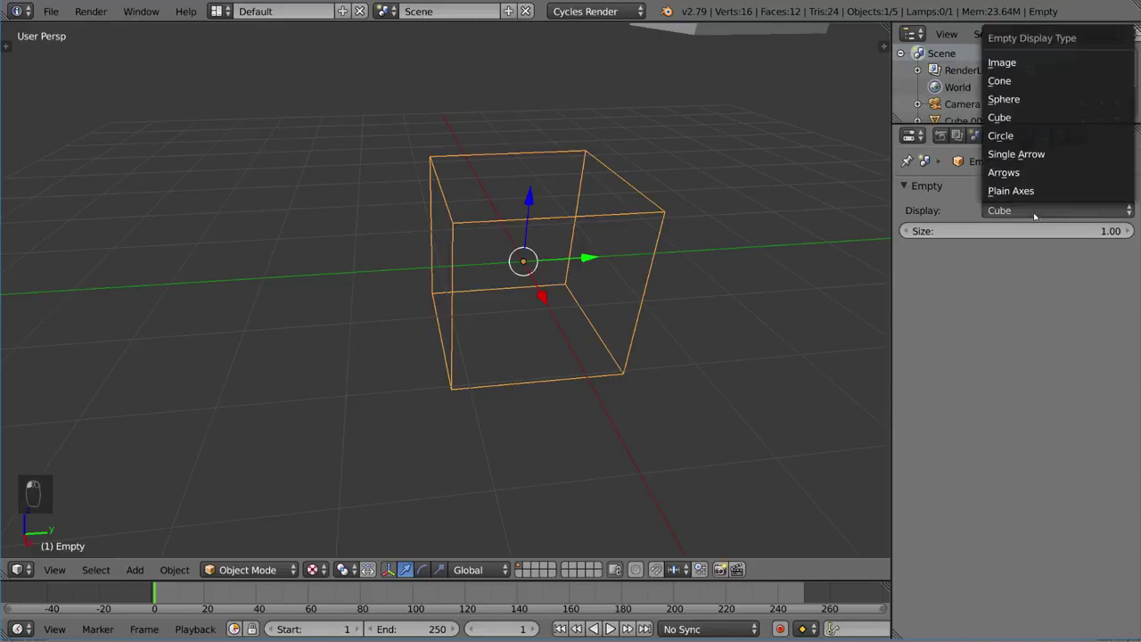
click(1034, 132)
click(1041, 210)
click(1038, 156)
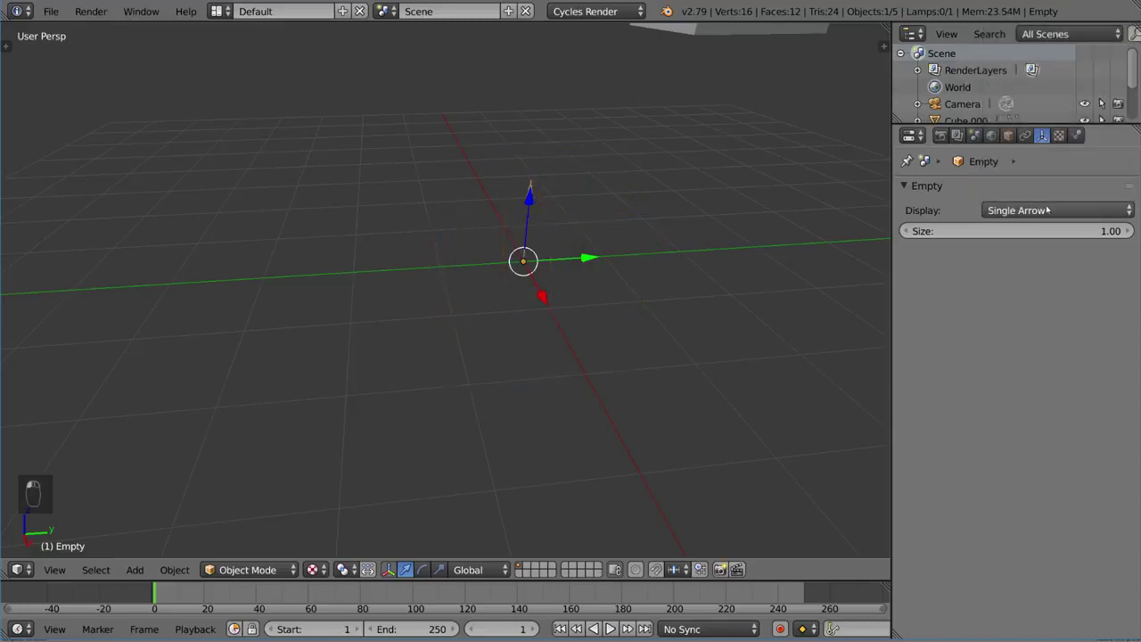
click(1048, 210)
click(1044, 189)
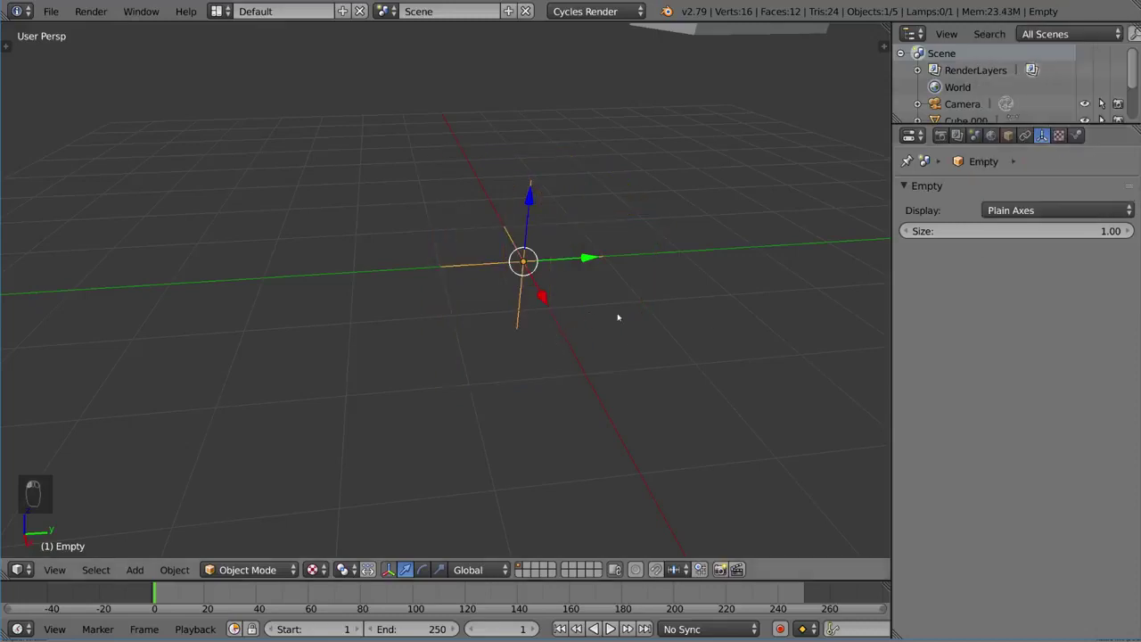
Duplicate the empty along the X axis and place the copy on the positive side of the origin.
middle_drag(678, 298, 592, 347)
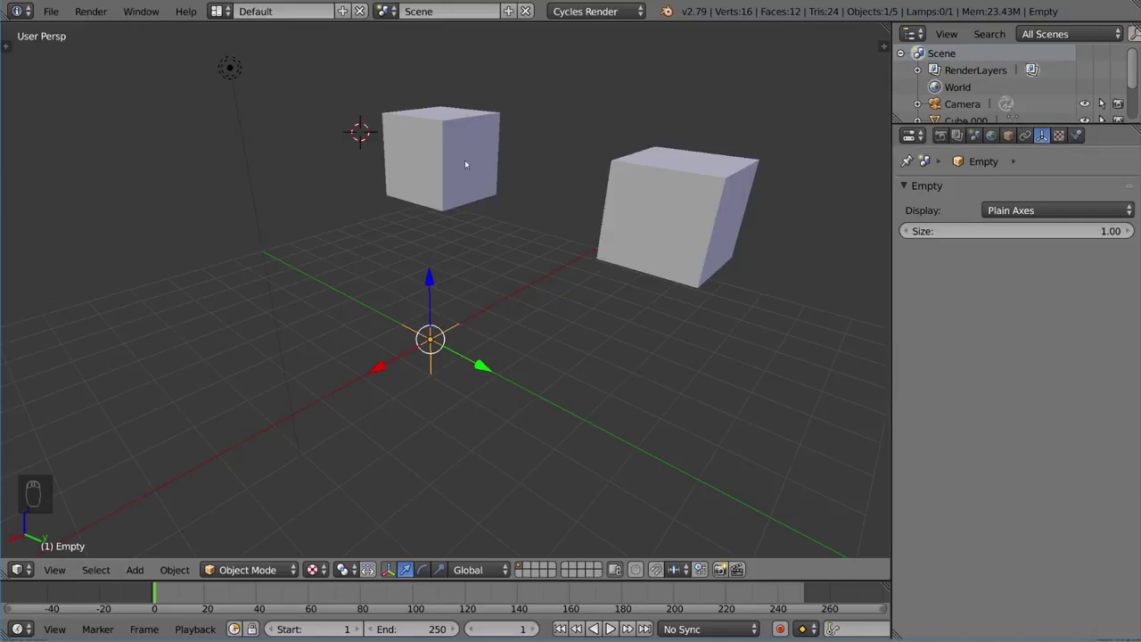
middle_drag(465, 163, 448, 305)
key(shift+d)
key(x)
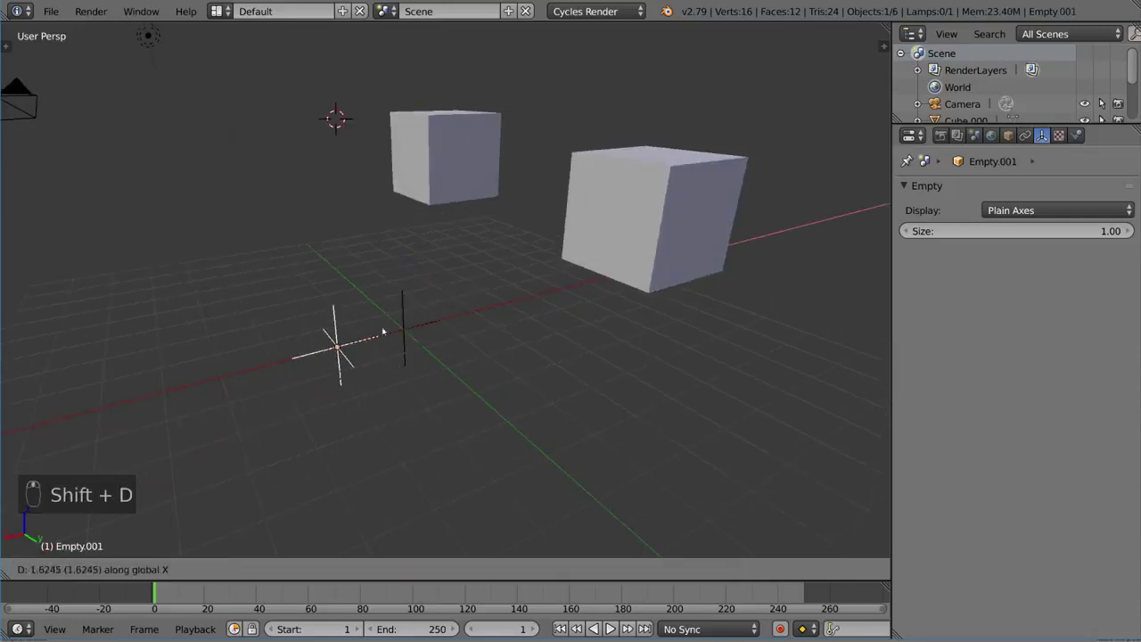
click(235, 350)
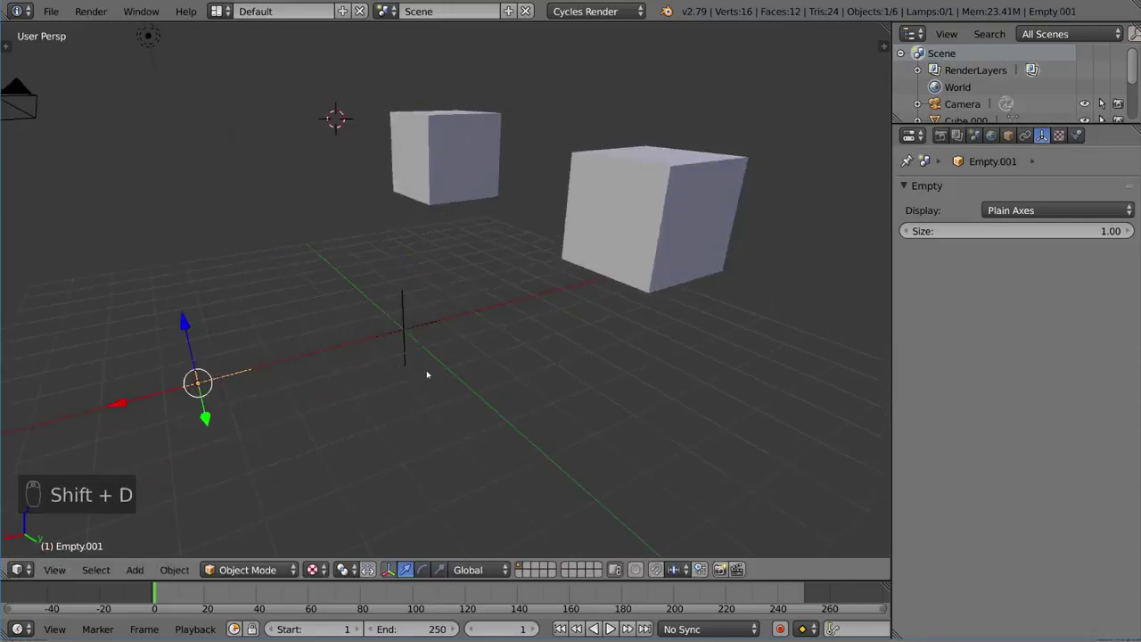
Parent both cubes to the empty at the origin using Object (Keep Transform).
right_click(437, 182)
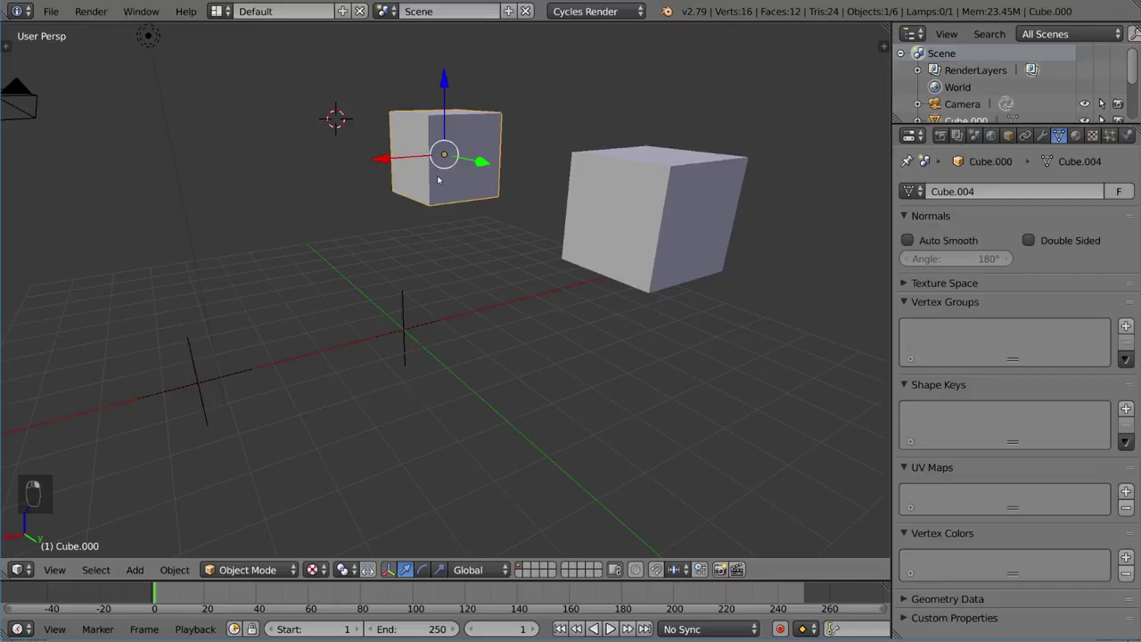
shift+right_click(625, 221)
shift+right_click(402, 332)
key(ctrl+p)
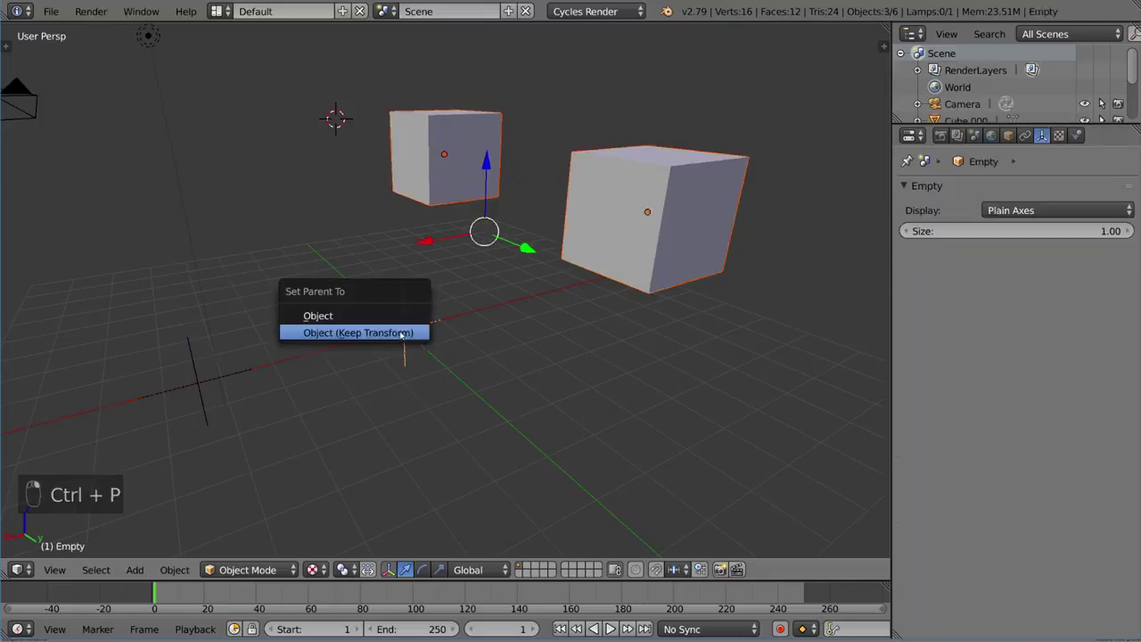
click(403, 331)
Parent the origin empty to the second empty on the X axis.
right_click(403, 331)
shift+right_click(228, 376)
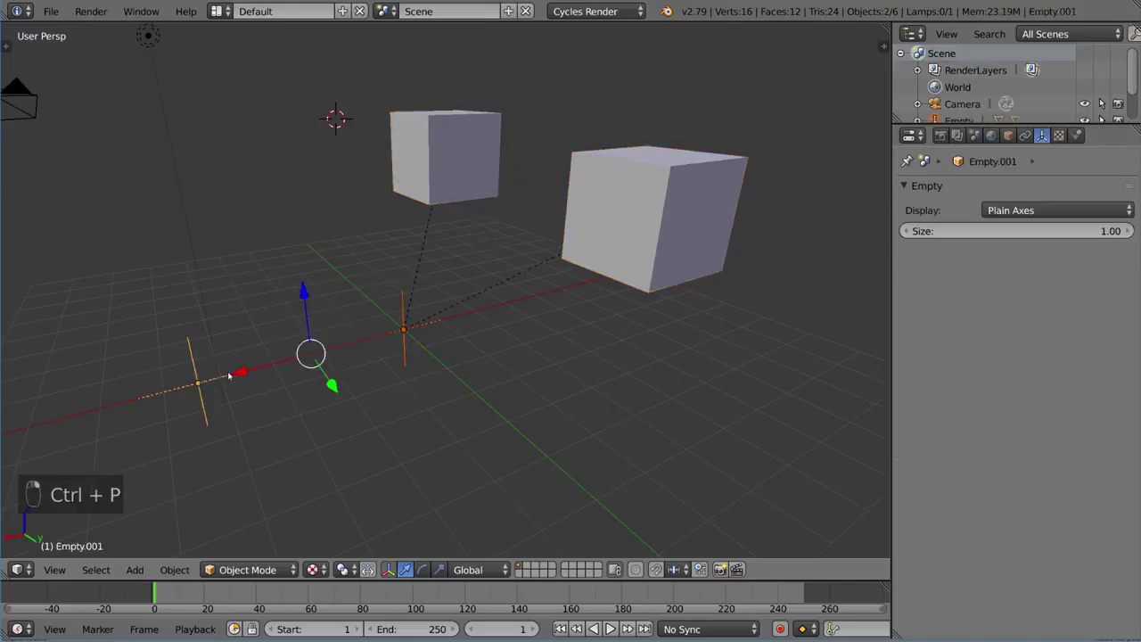
key(ctrl+p)
click(228, 376)
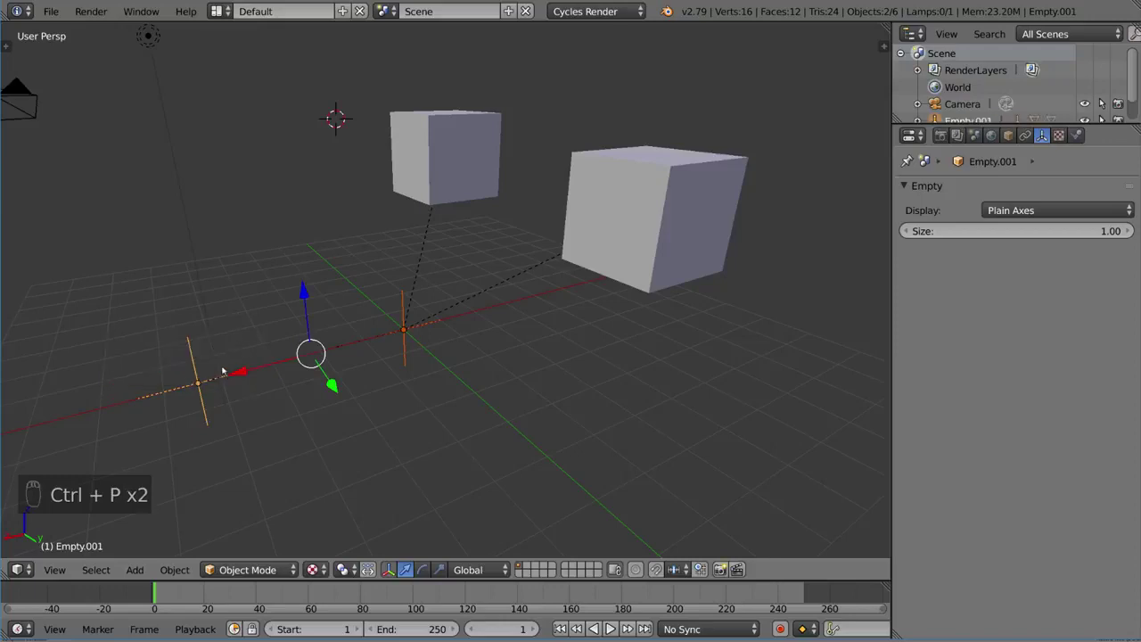
Try rotating and moving the empty at the origin to test how it carries both cubes.
middle_drag(223, 371, 491, 308)
right_click(496, 297)
key(r)
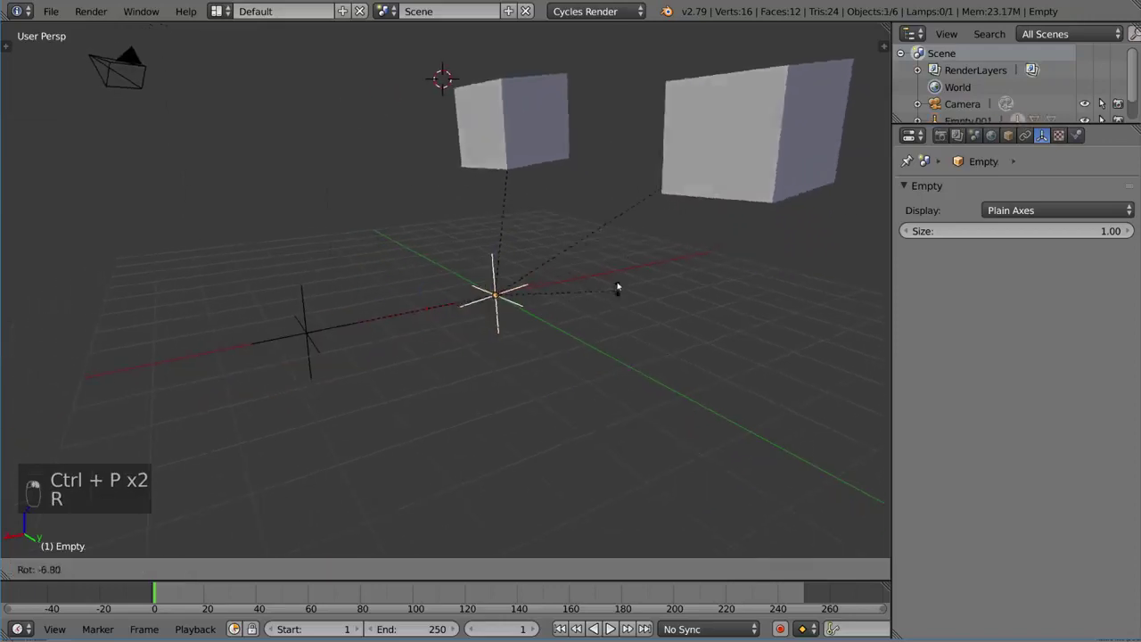
key(g)
key(r)
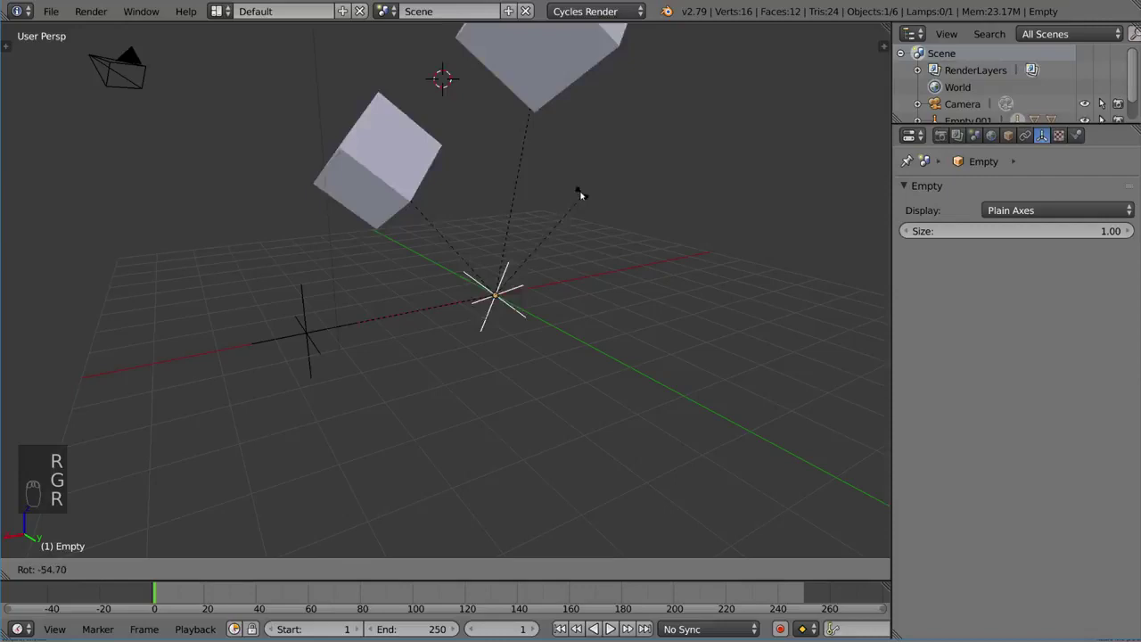
right_click(579, 195)
Try rotating the outer empty on the X axis and the origin empty to compare their influence.
right_click(305, 332)
key(r)
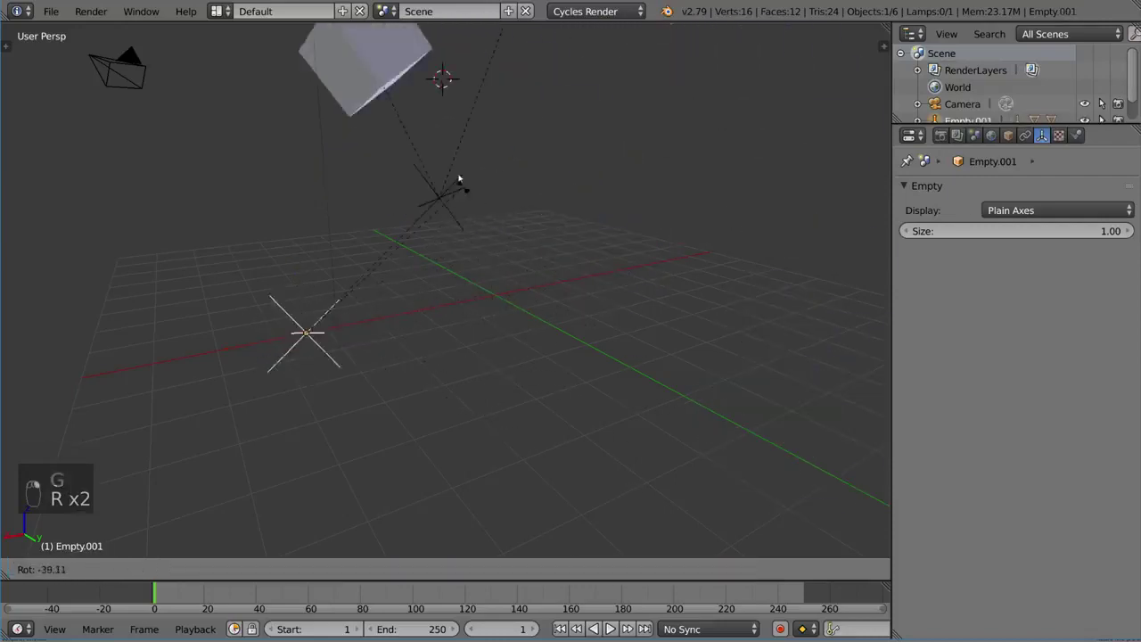
right_click(550, 323)
right_click(497, 294)
key(r)
right_click(625, 255)
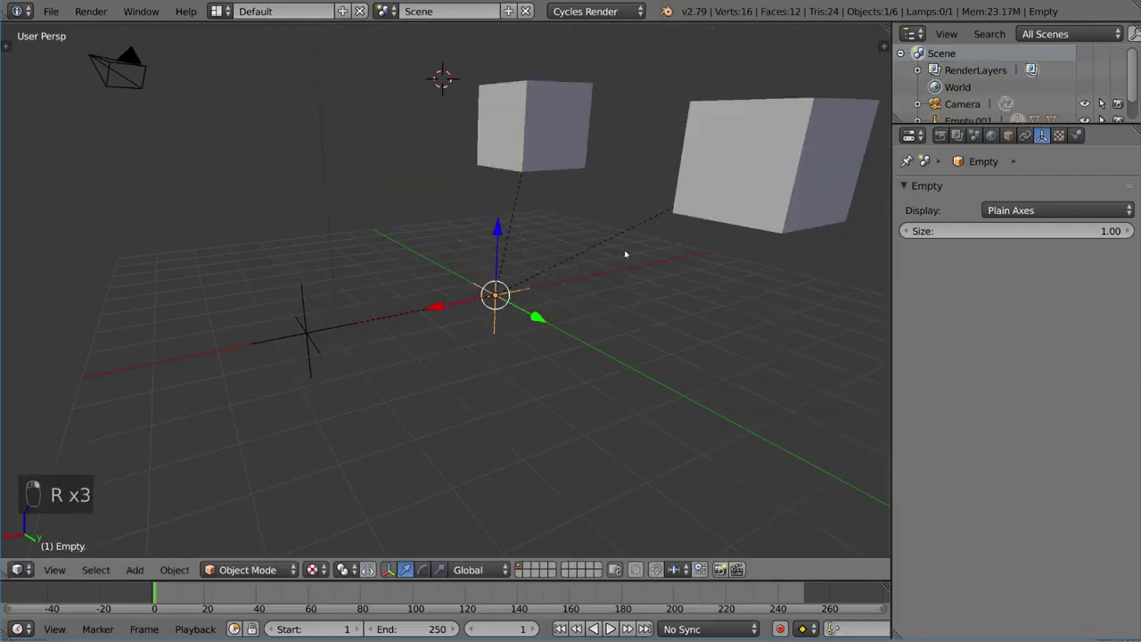
Try a free trackball rotation on the origin empty and on the outer empty.
middle_drag(624, 255, 706, 259)
key(r)
key(r)
right_click(709, 244)
right_click(555, 342)
key(r)
key(r)
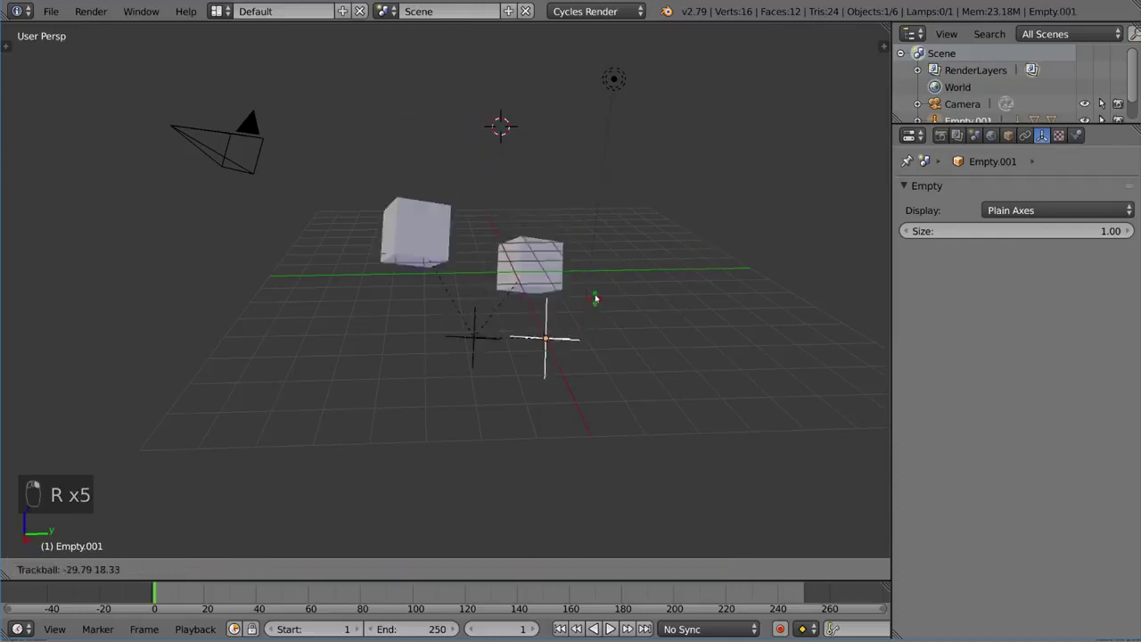
right_click(570, 309)
Try one more plain rotation of the origin empty with its two child cubes.
middle_drag(575, 308, 497, 316)
right_click(503, 312)
middle_drag(615, 314, 573, 287)
key(r)
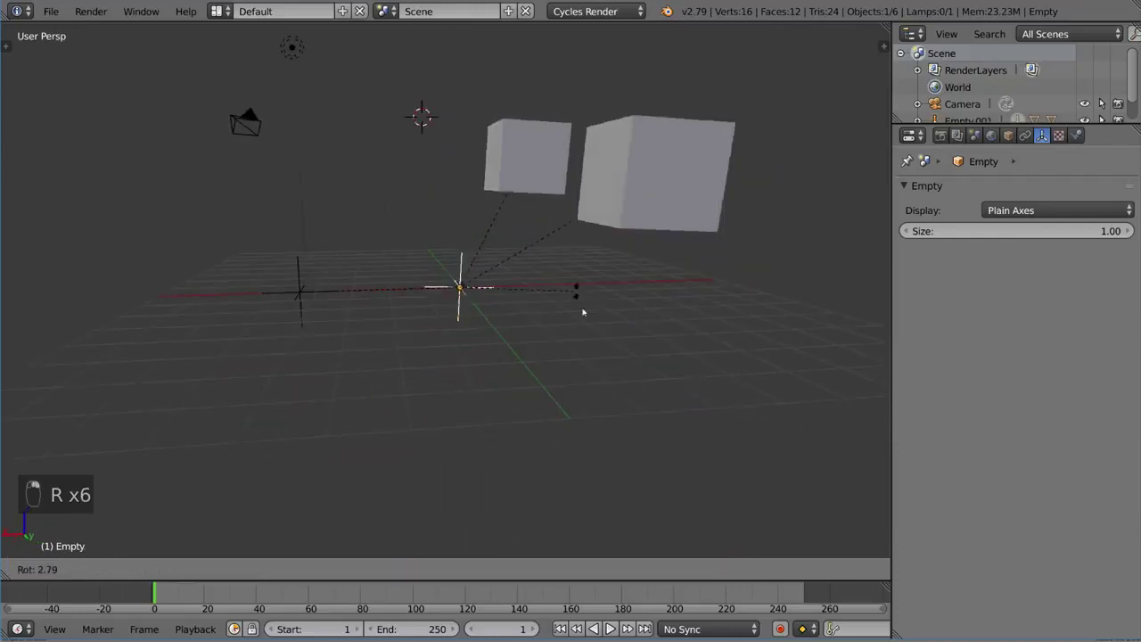
right_click(501, 306)
Delete both empties from the scene.
middle_drag(485, 293, 401, 359)
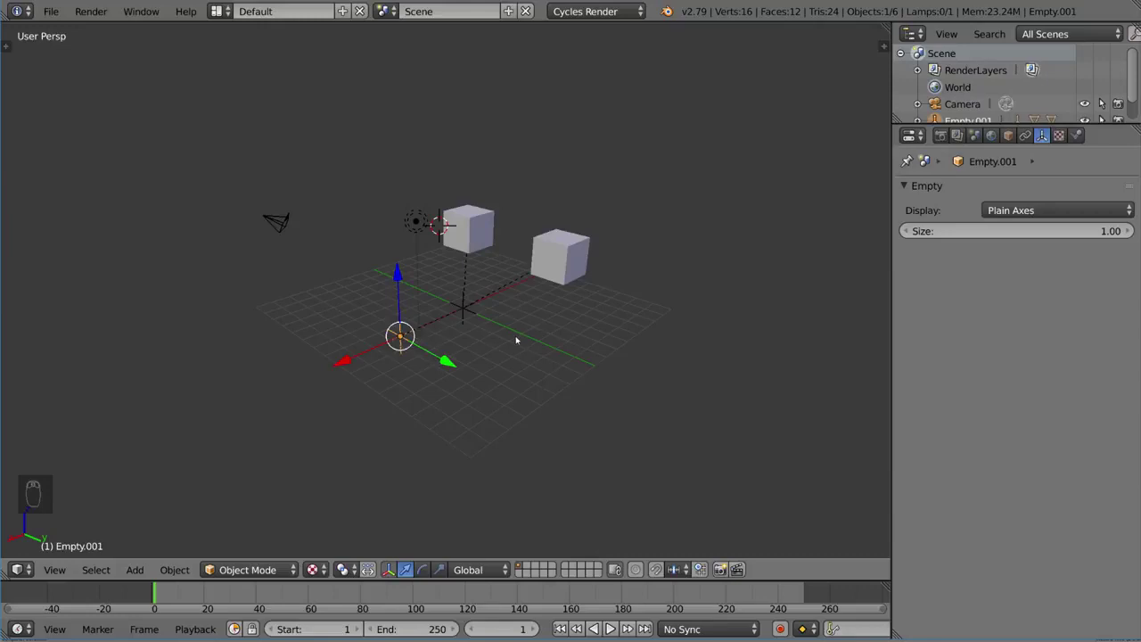
middle_drag(515, 340, 497, 351)
shift+right_click(436, 308)
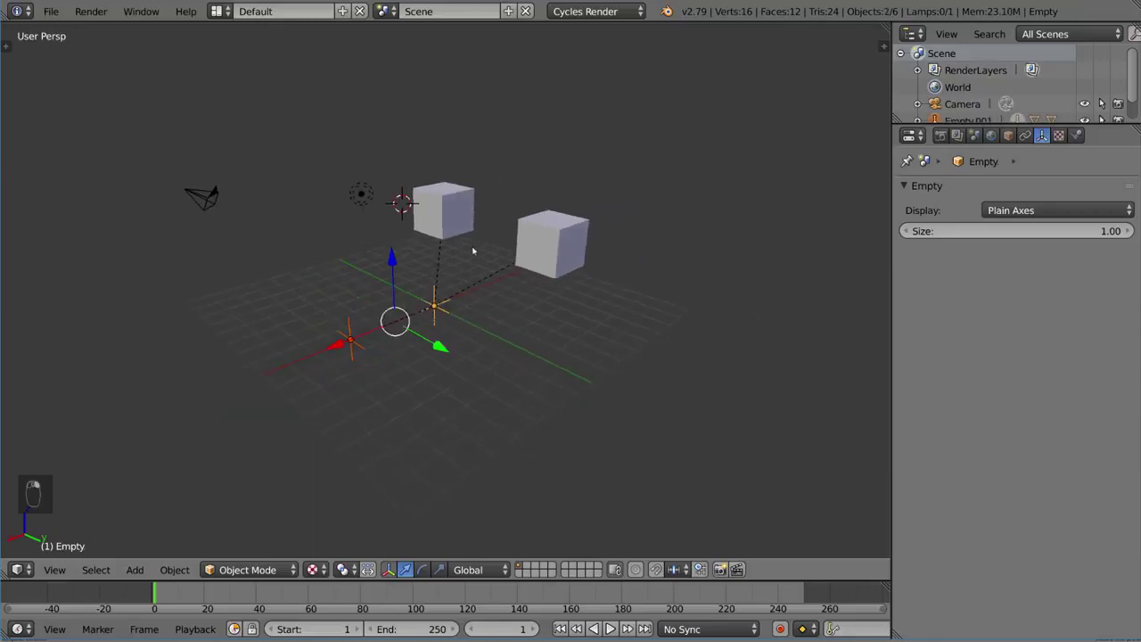
key(x)
click(481, 257)
Duplicate the two cubes in the horizontal plane and place the copies on the positive X side of the grid.
right_click(546, 257)
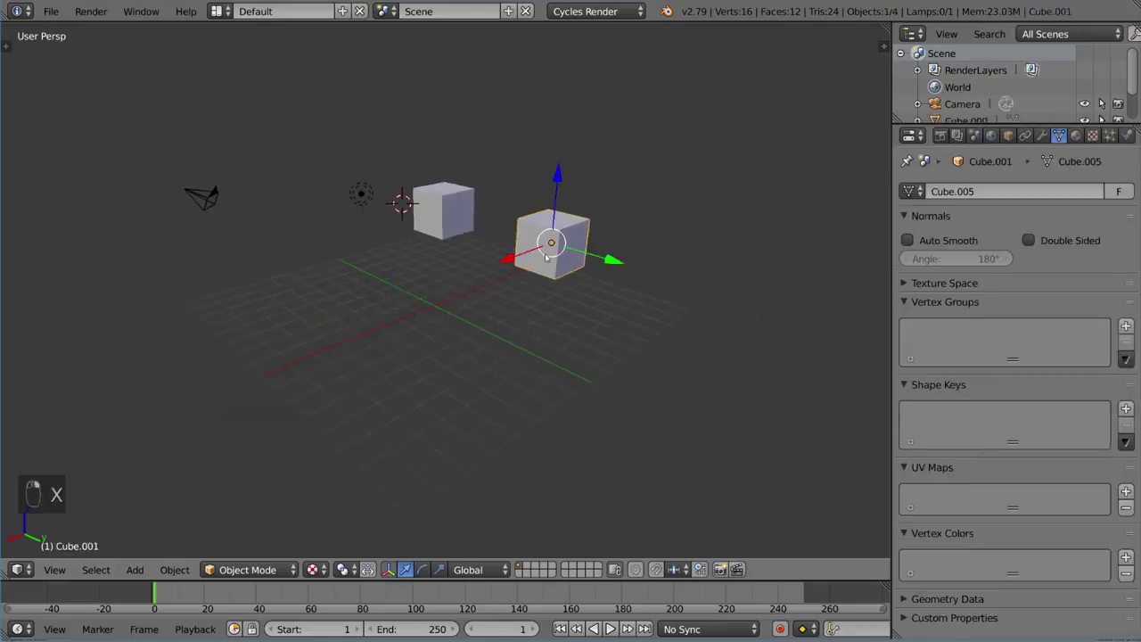
shift+right_click(464, 236)
middle_drag(466, 238, 477, 291)
key(shift+d)
key(shift+z)
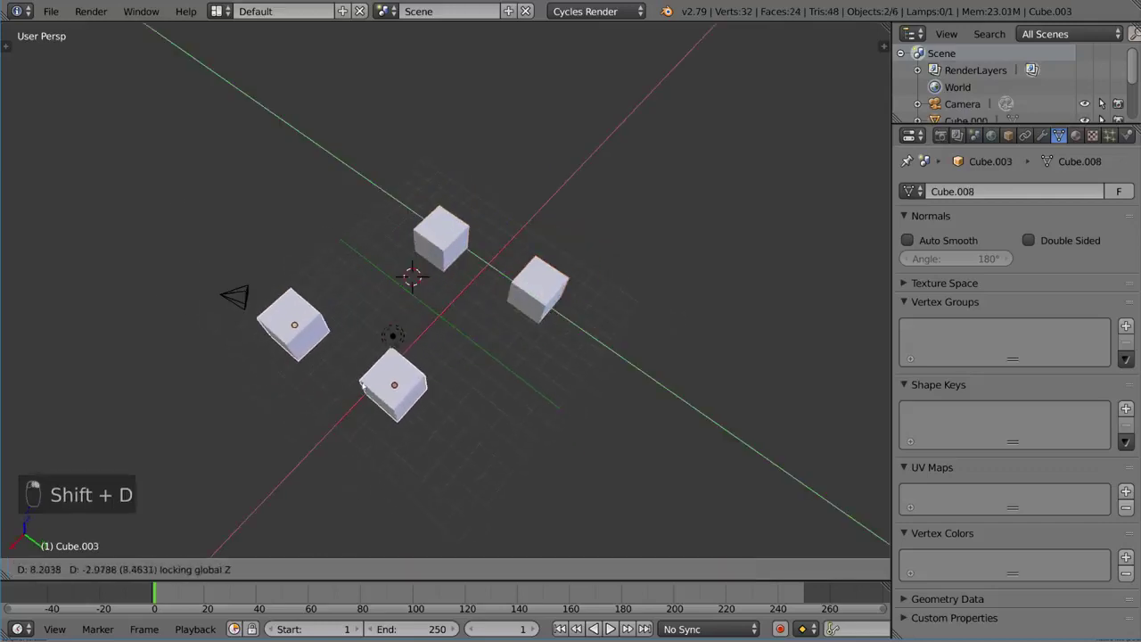
click(383, 383)
Duplicate the cube pair twice more, placing both new pairs higher above the grid on opposite sides.
middle_drag(383, 383, 363, 365)
key(shift+d)
click(489, 202)
middle_drag(489, 203, 484, 187)
key(g)
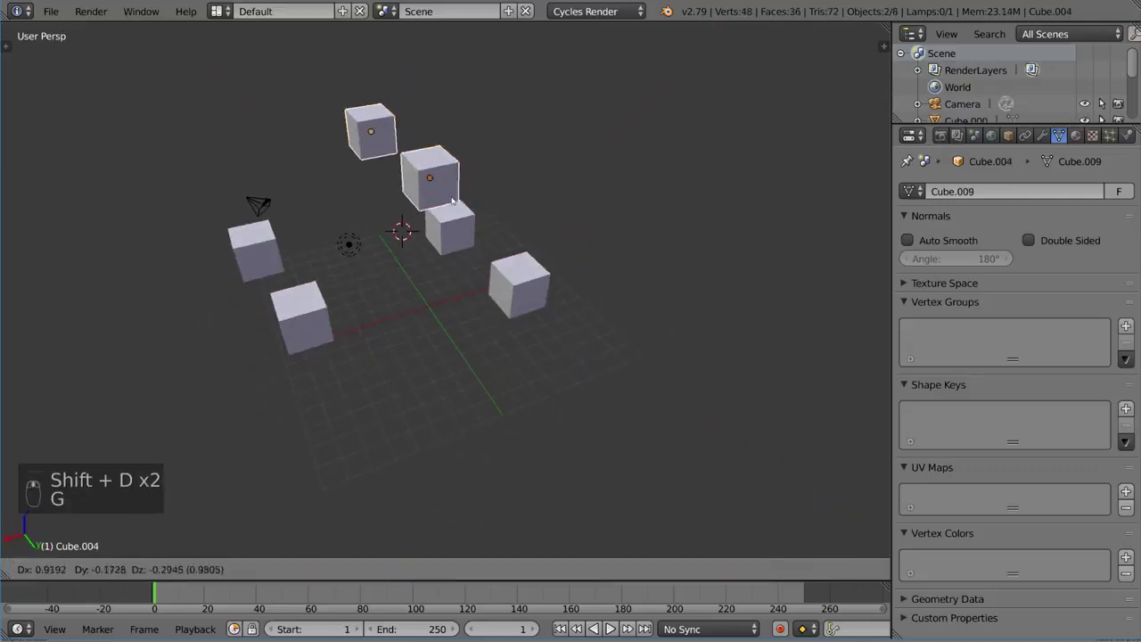
click(427, 223)
key(shift+d)
click(603, 211)
Scale up the mesh of one newly duplicated cube in Edit Mode until it encloses all the other objects.
right_click(597, 184)
key(Tab)
key(s)
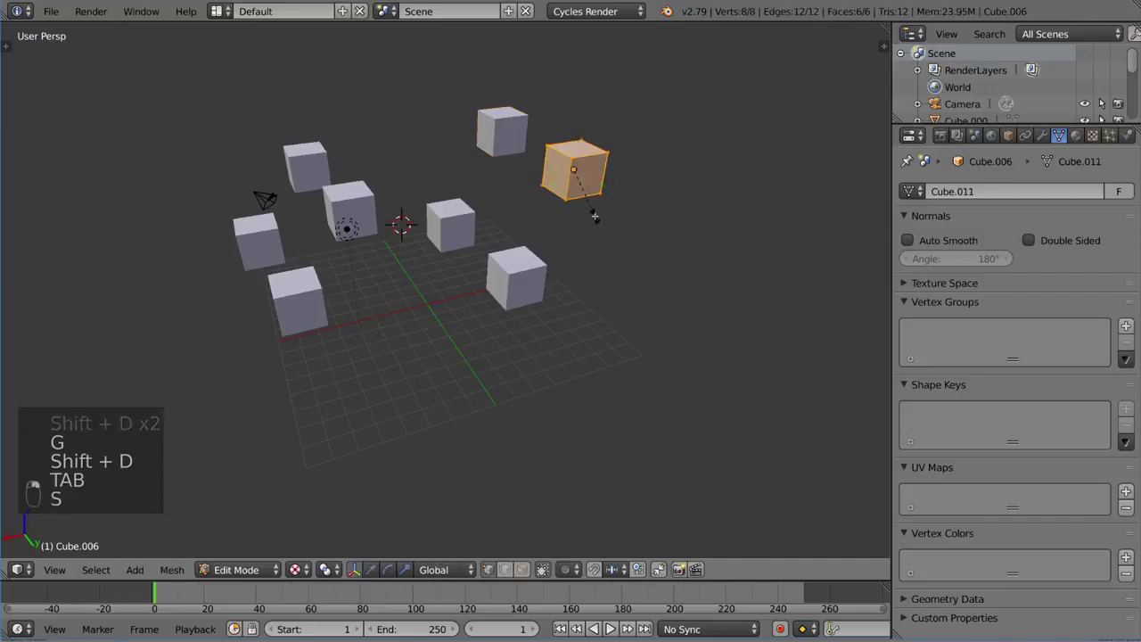
click(416, 420)
key(Tab)
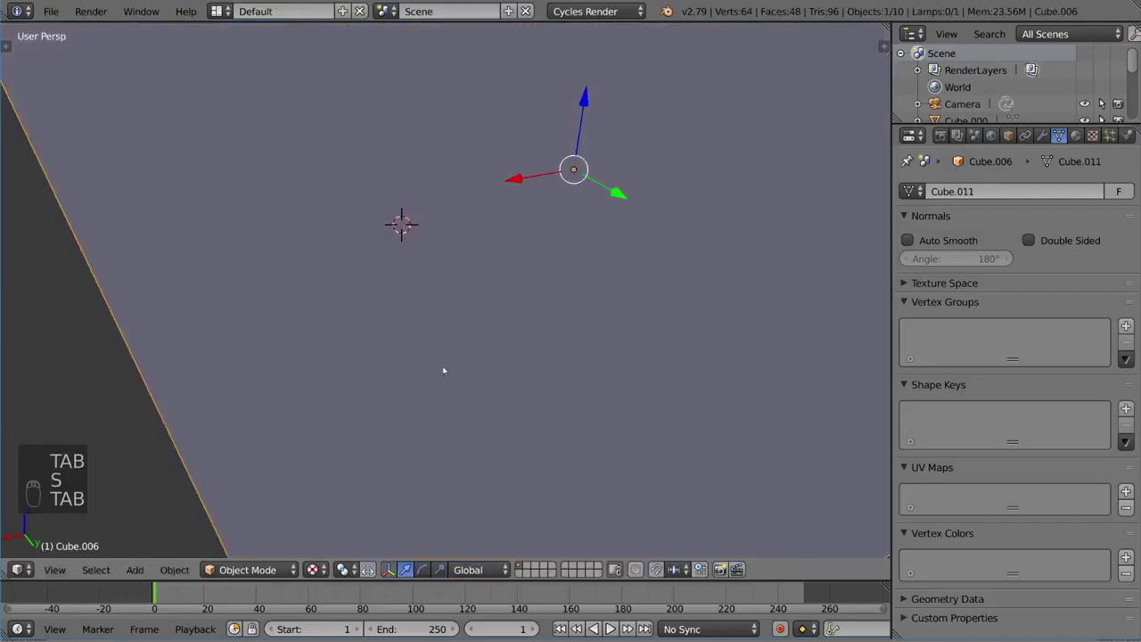
Clear the enlarged cube's location so that its origin sits at the world centre.
scroll(502, 269, up, 4)
scroll(503, 270, down, 3)
shift+middle_drag(503, 270, 497, 371)
key(alt+g)
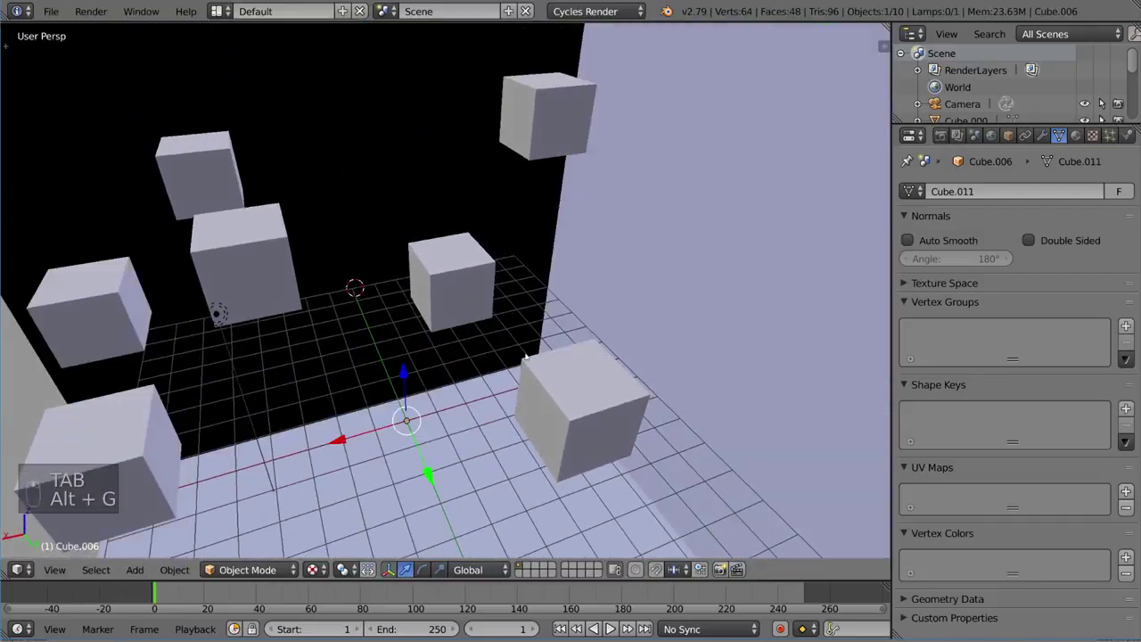
shift+middle_drag(371, 381, 540, 308)
Add a horizontal loop cut around the enclosing cube and fill the loop with a face as a floor.
right_click(576, 244)
middle_drag(522, 349, 433, 295)
right_click(433, 295)
key(Tab)
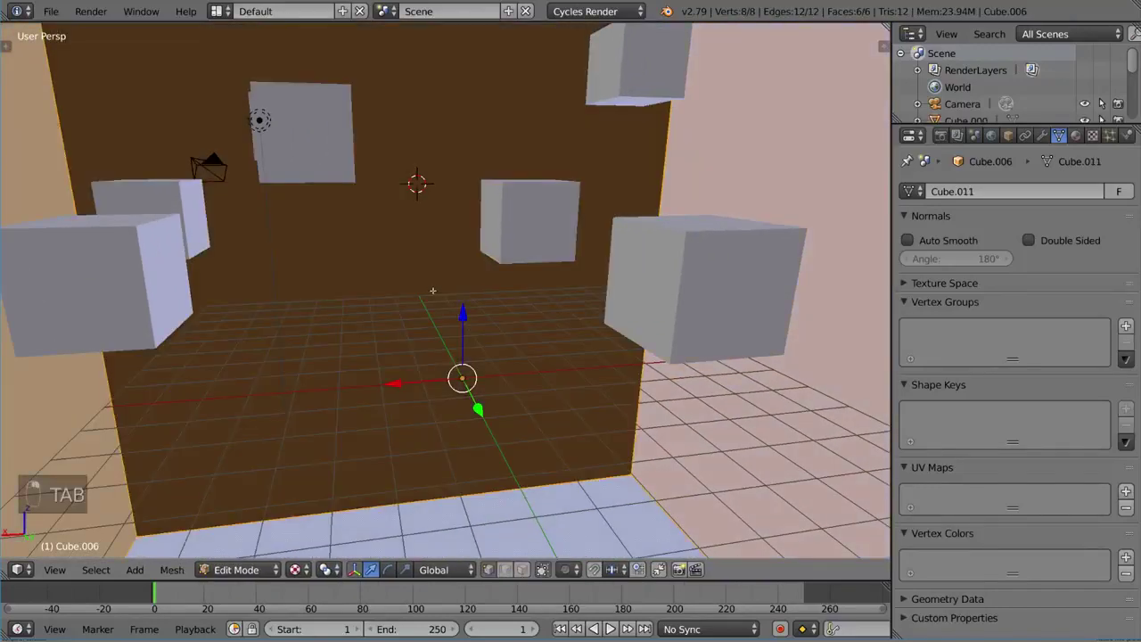
key(ctrl+Tab)
click(433, 292)
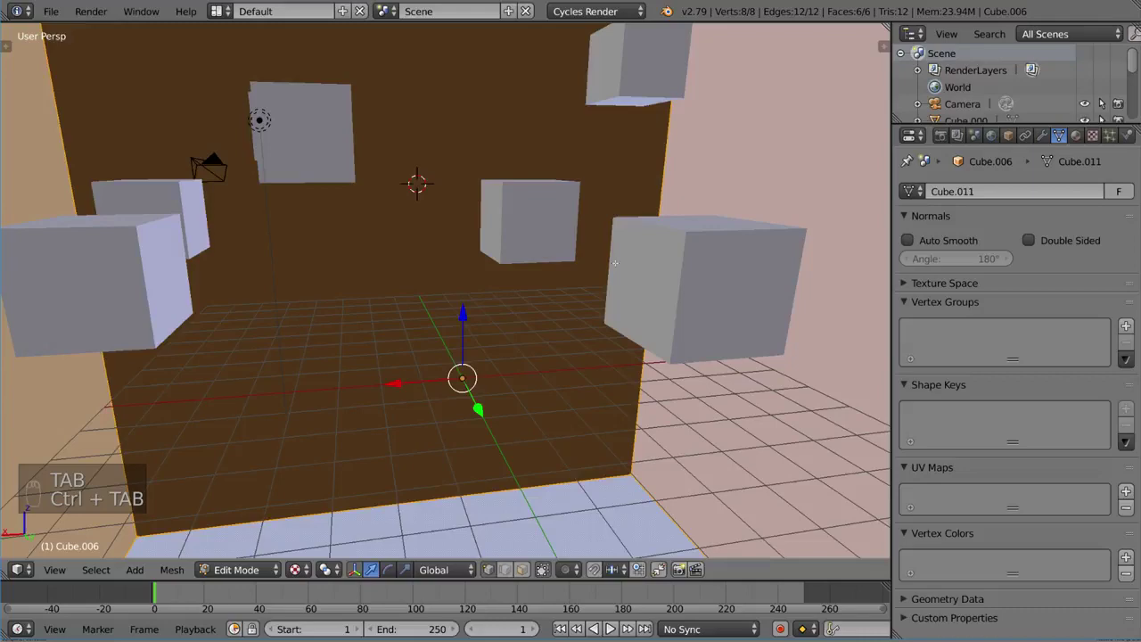
key(ctrl+r)
click(700, 224)
key(f)
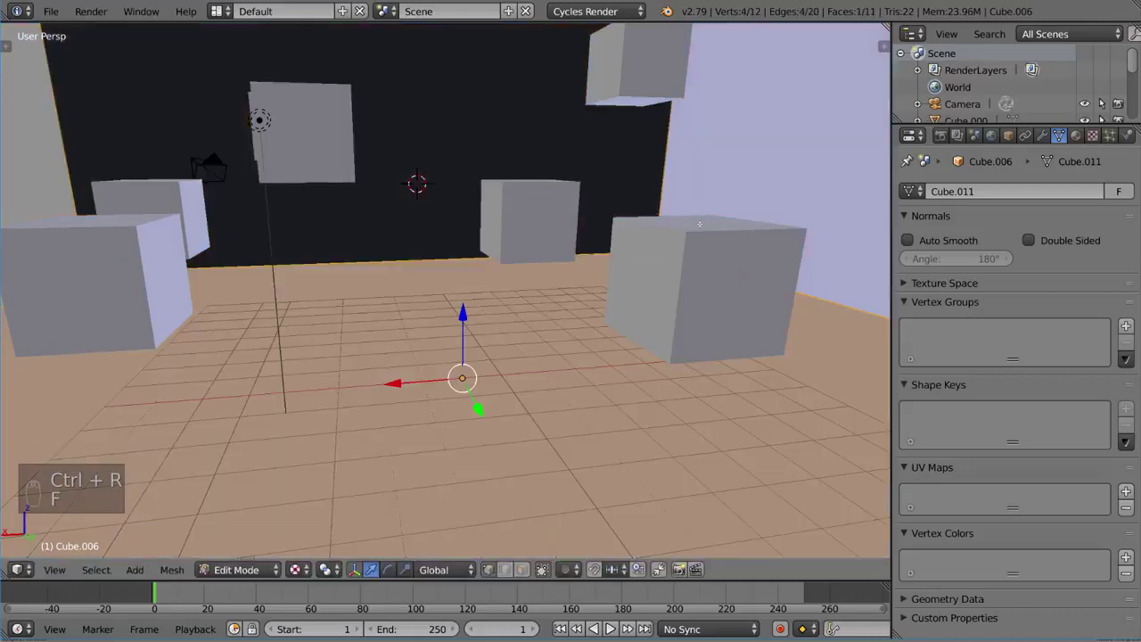
key(Tab)
Move the two original cubes on the negative X side down towards the floor.
middle_drag(700, 225, 562, 260)
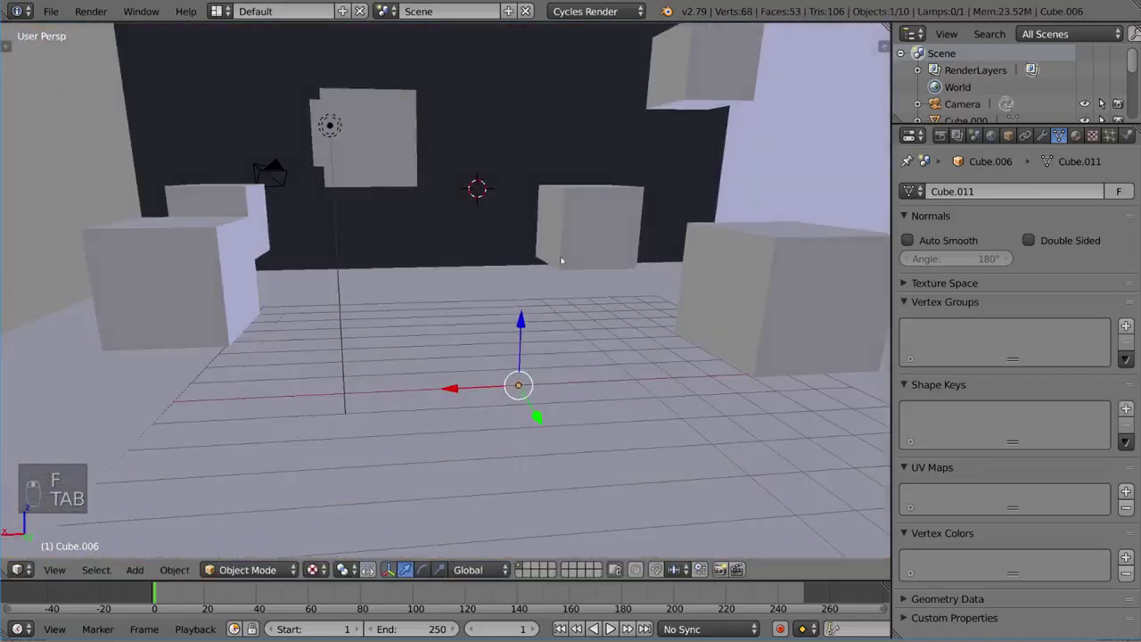
right_click(571, 256)
key(g)
click(619, 363)
right_click(760, 290)
key(g)
click(823, 373)
Move one floating cube and one cube on the positive X side down to the floor.
shift+middle_drag(663, 332, 697, 298)
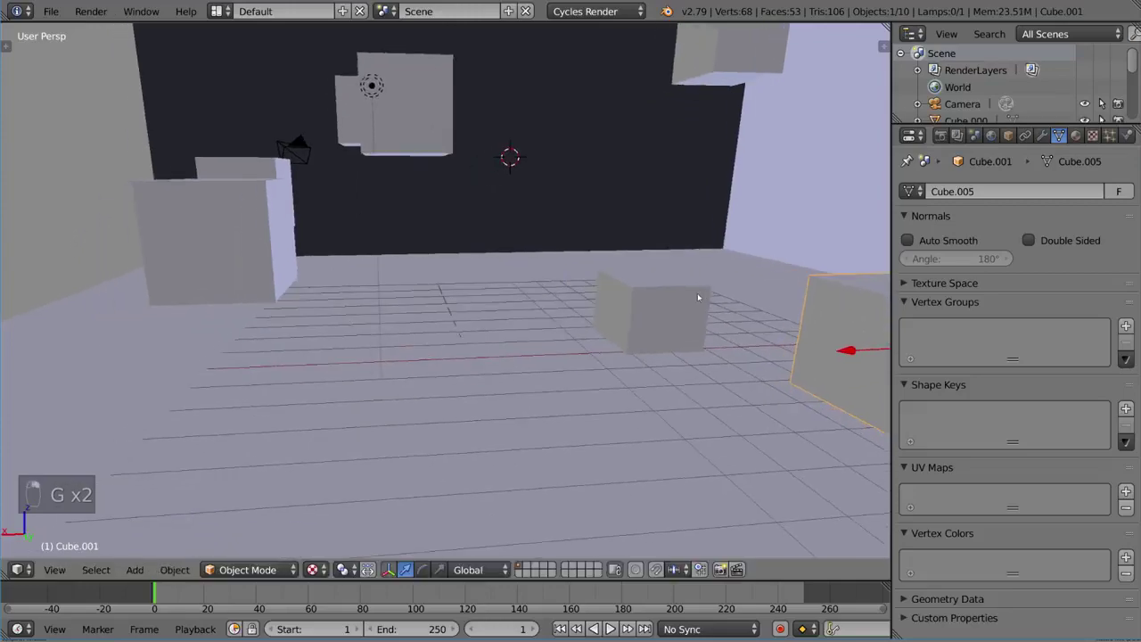
right_click(408, 132)
key(g)
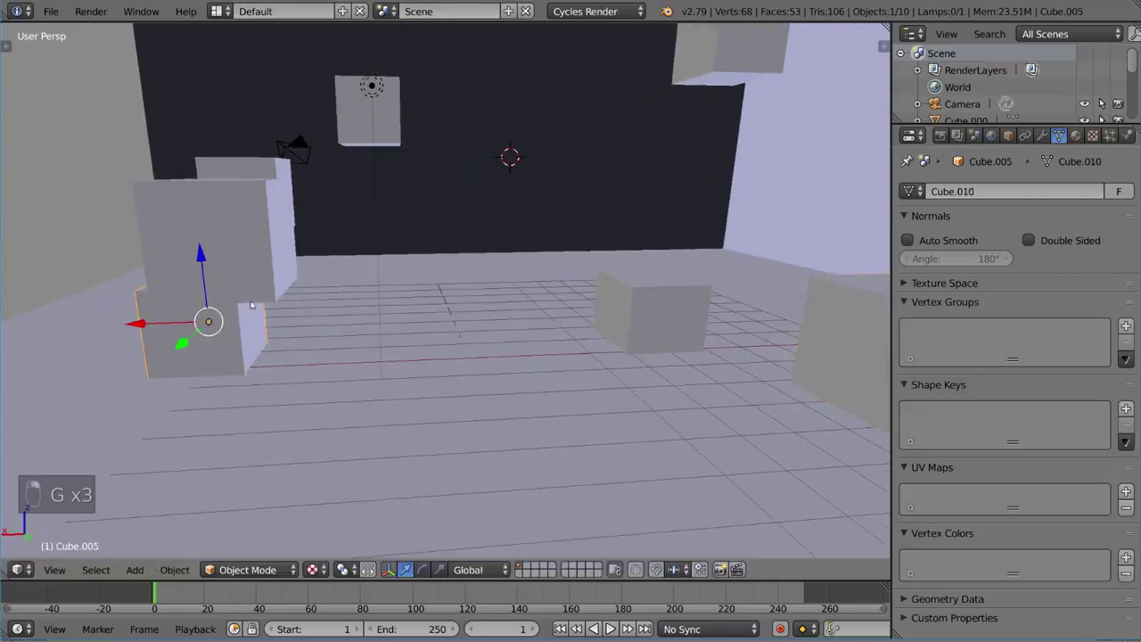
right_click(246, 283)
key(g)
click(211, 435)
scroll(482, 245, down, 3)
scroll(482, 245, up, 3)
middle_drag(482, 246, 568, 226)
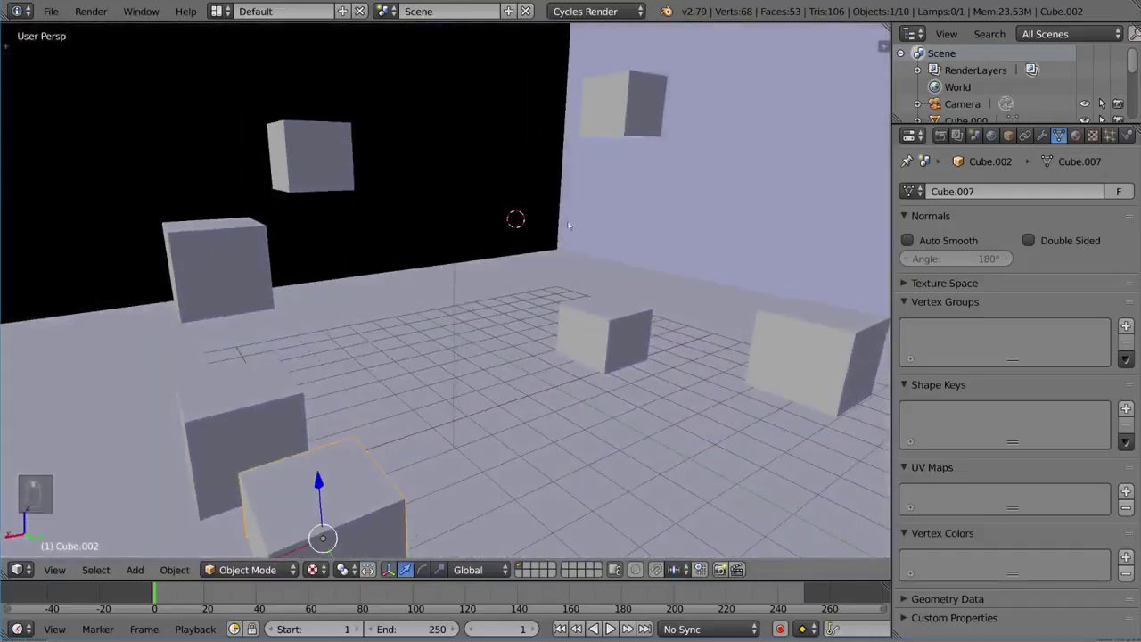
Select every object in the scene, including the enclosing room, and display them in wireframe.
right_click(642, 199)
scroll(641, 201, down, 1)
middle_drag(642, 223, 602, 216)
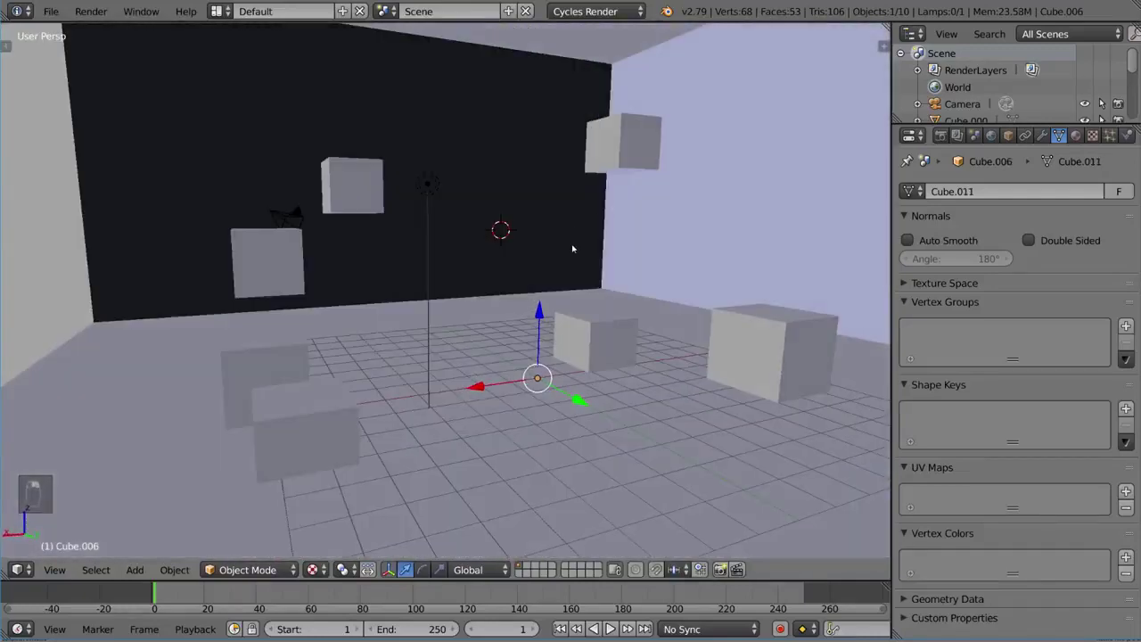
scroll(580, 253, down, 10)
key(a)
key(a)
key(a)
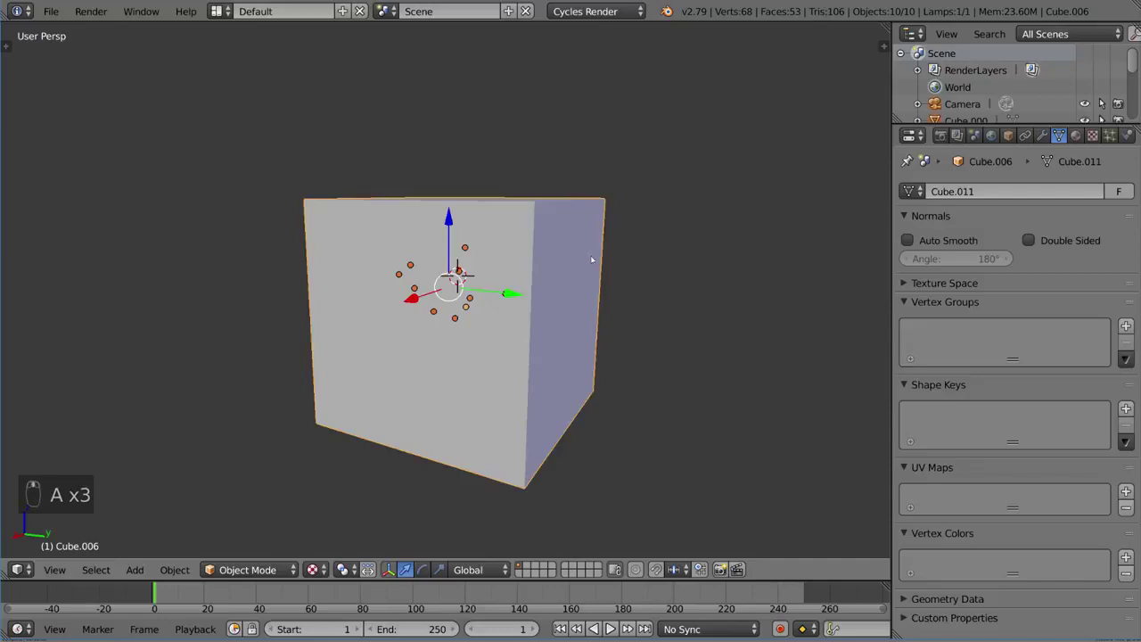
key(z)
scroll(571, 297, up, 10)
middle_drag(573, 300, 497, 250)
scroll(498, 250, up, 6)
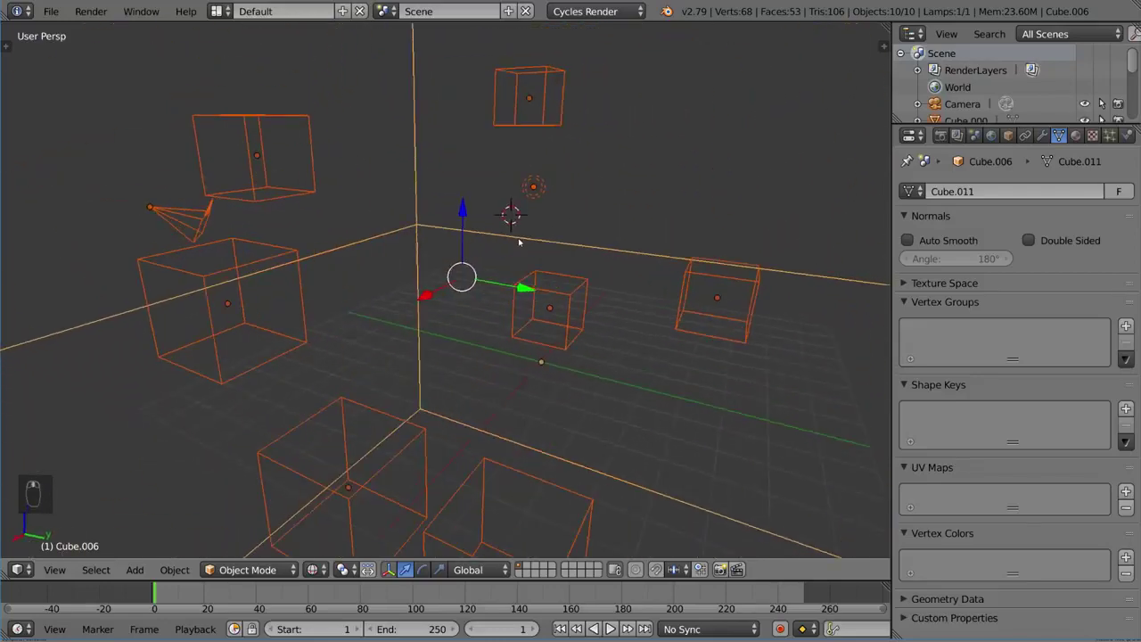
middle_drag(588, 247, 385, 226)
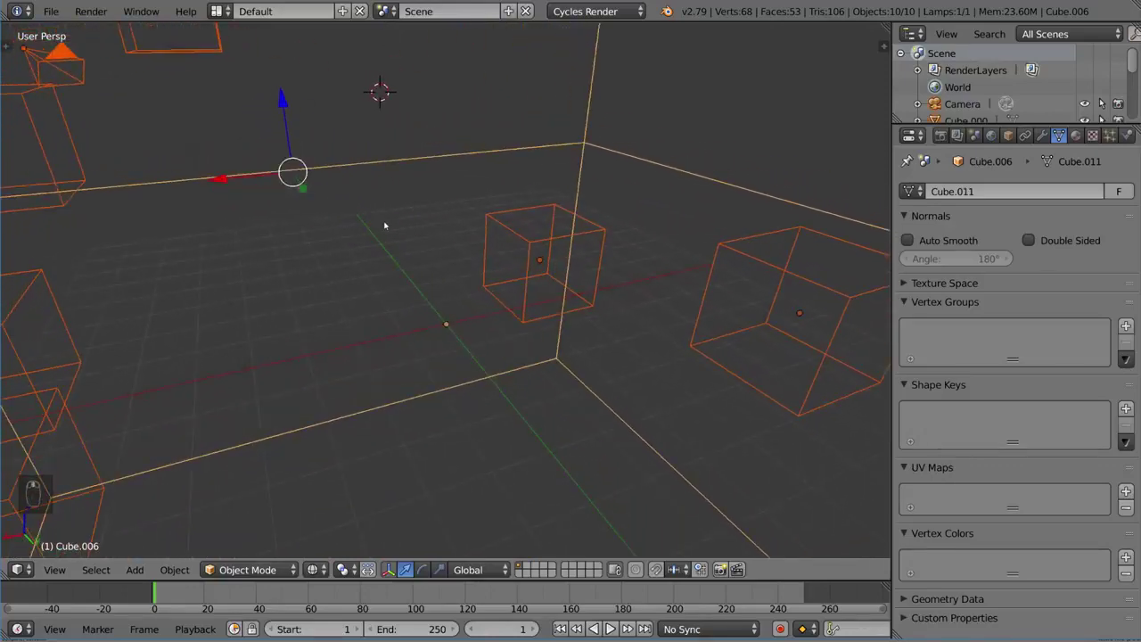
Run the Parent to Empty operator on all selected objects.
key(space)
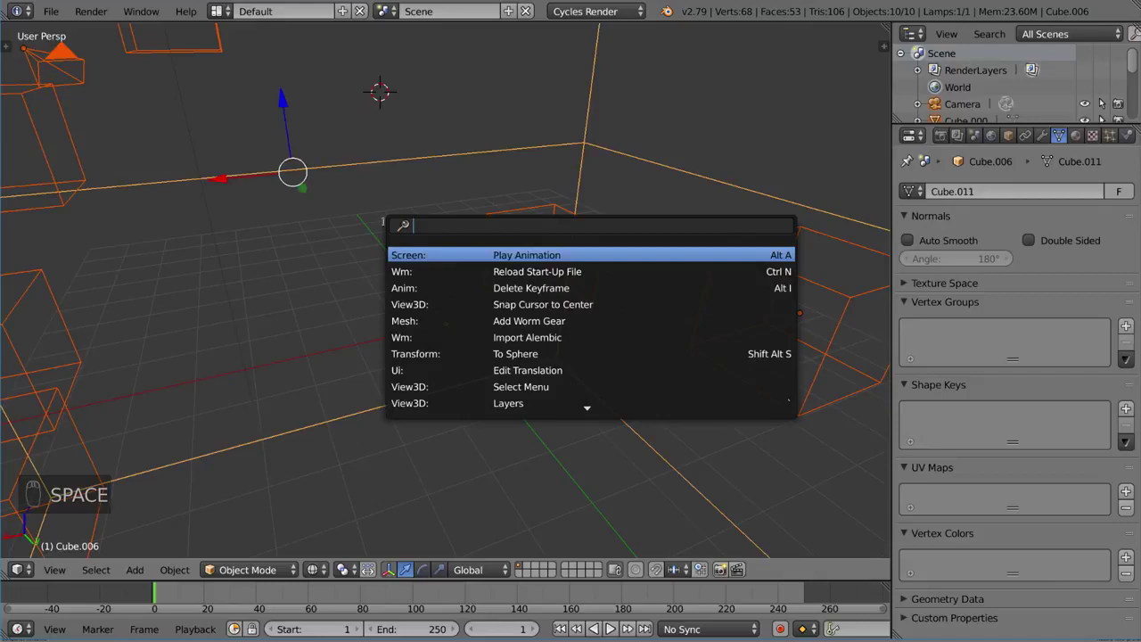
text(parent to em)
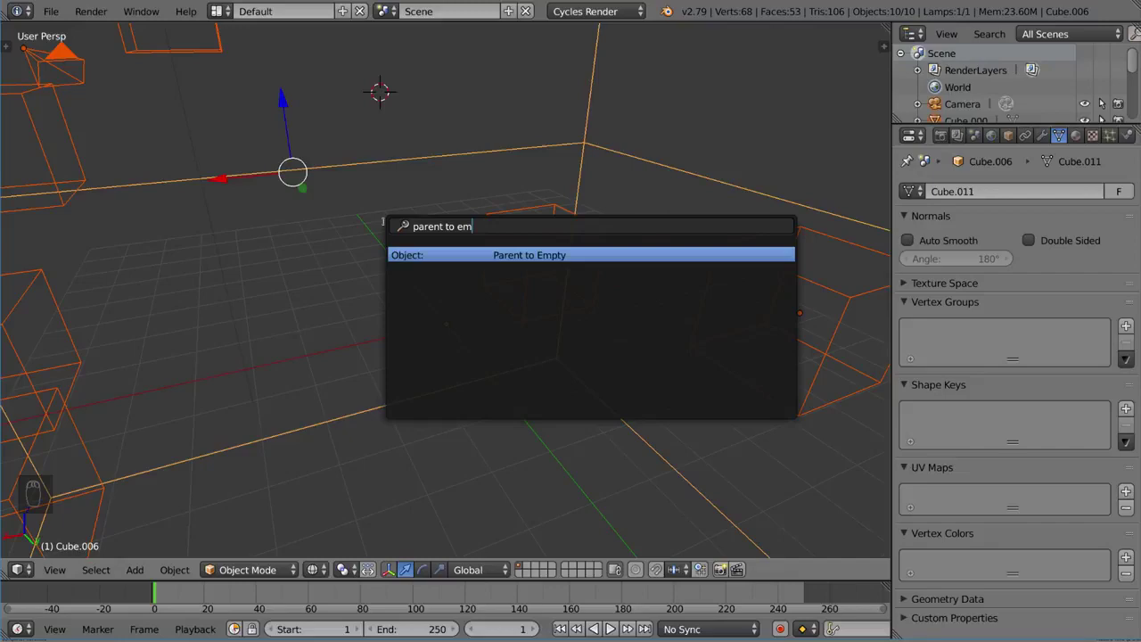
key(Return)
middle_drag(373, 281, 393, 333)
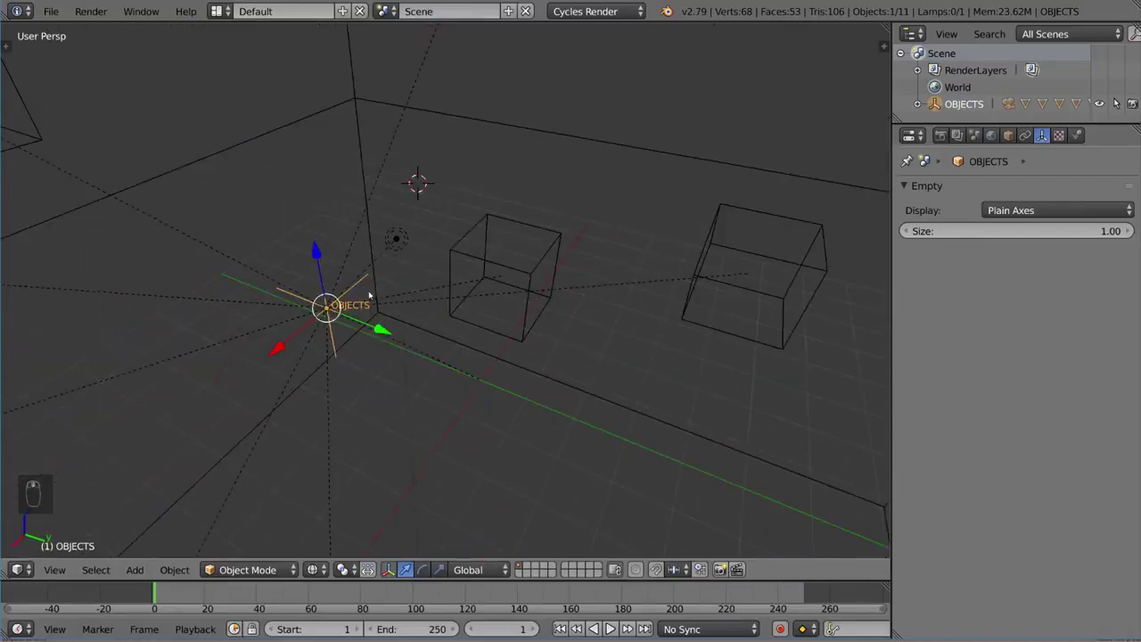
Toggle the parent empty's Name display off and back on in its object display settings.
click(1009, 135)
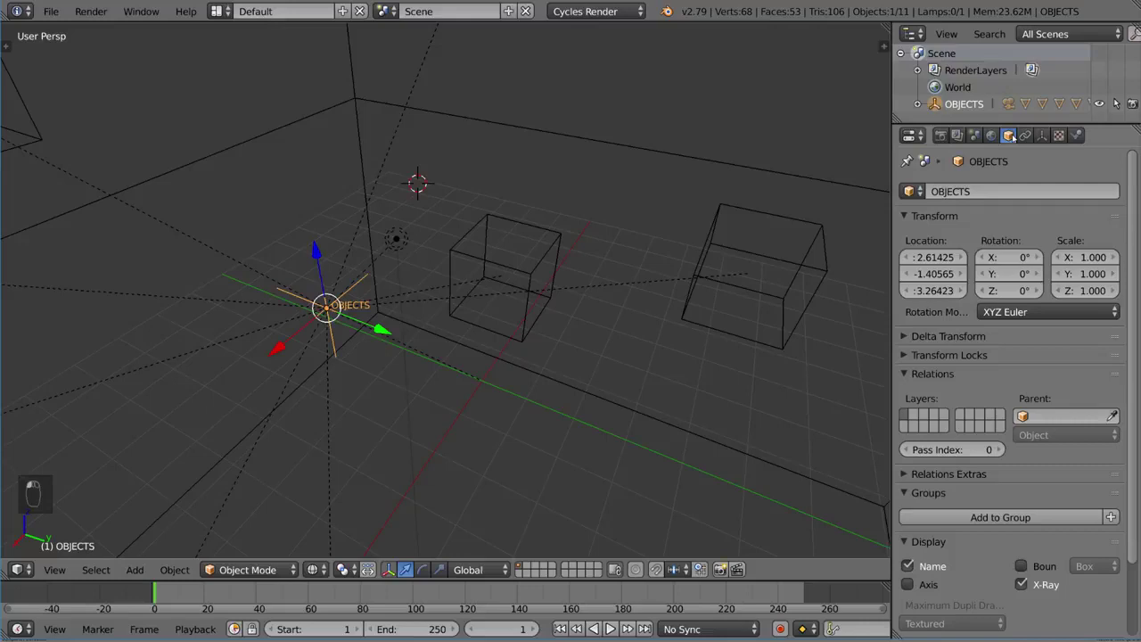
scroll(1058, 324, down, 3)
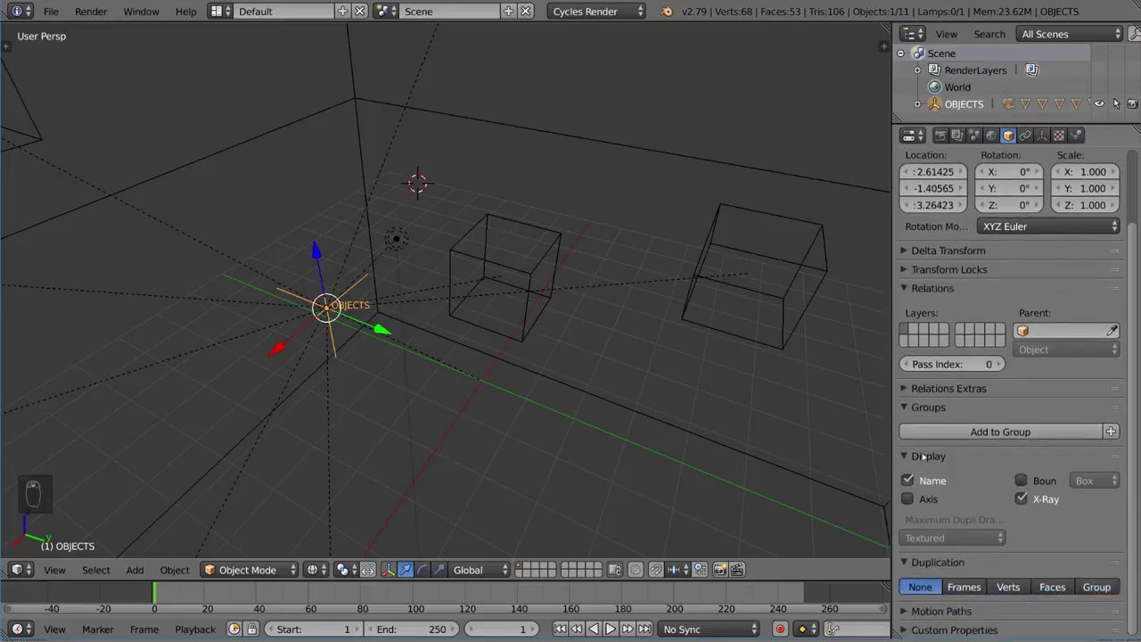
click(932, 457)
click(931, 456)
click(908, 480)
click(908, 481)
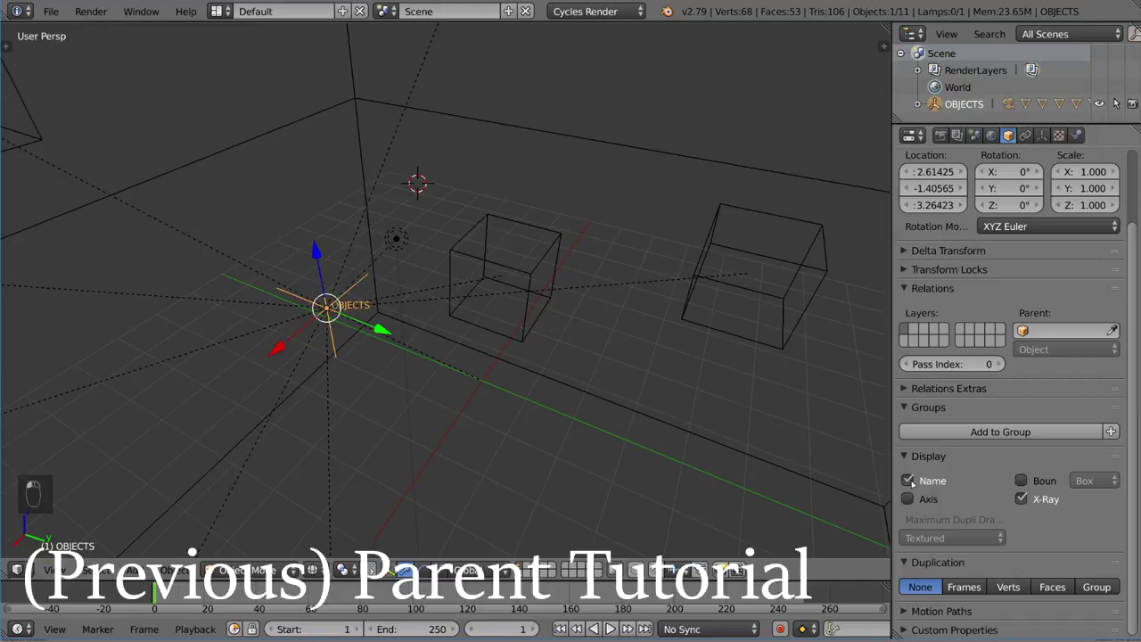
Rename the parent empty as Set.
key(n)
scroll(842, 408, down, 10)
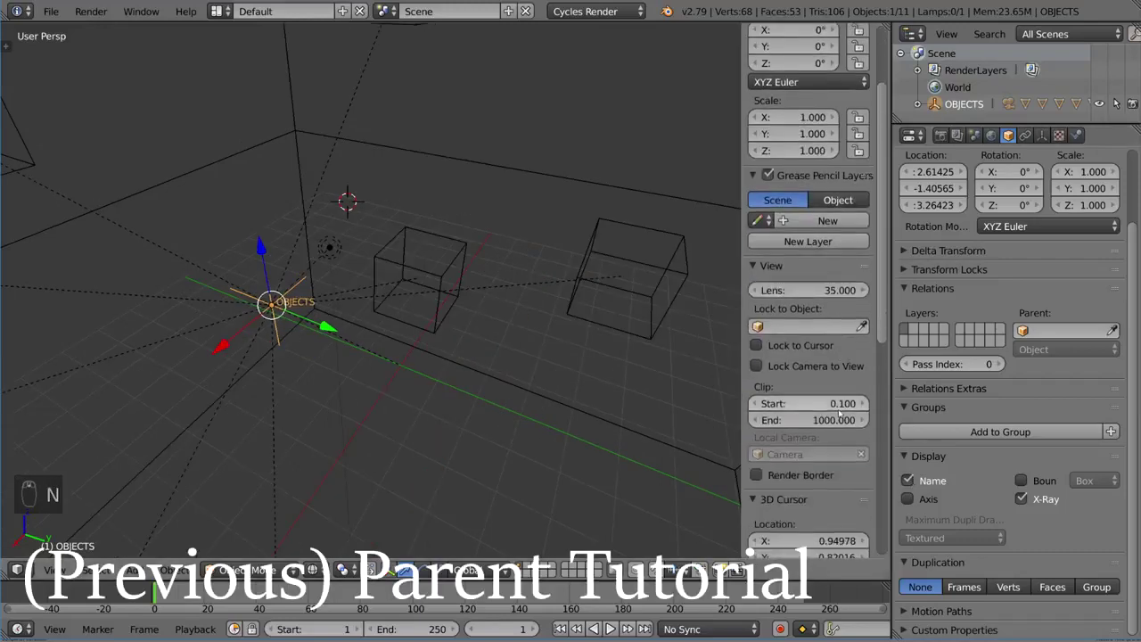
click(829, 384)
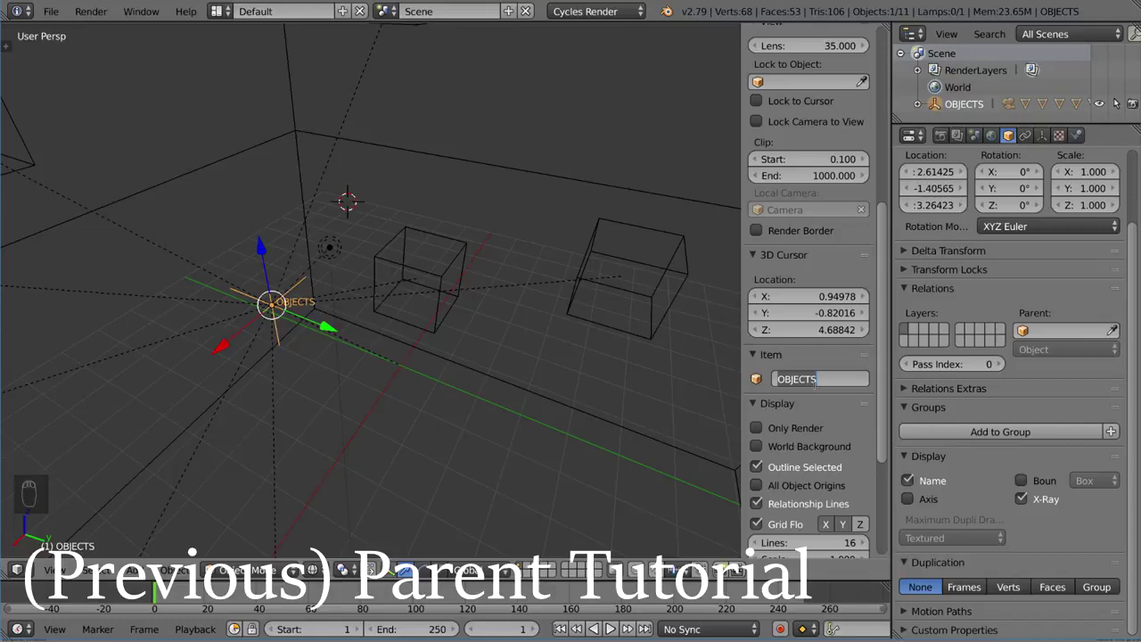
text(Set)
key(Return)
Rename the parent empty as Environment 1.
click(819, 380)
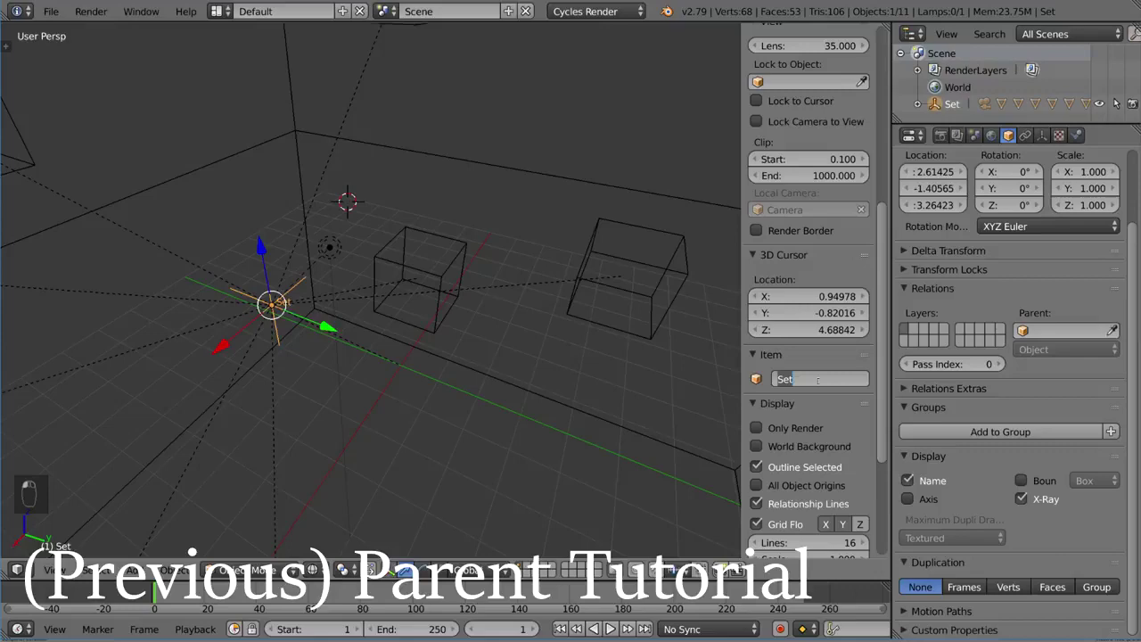
text(Environmen)
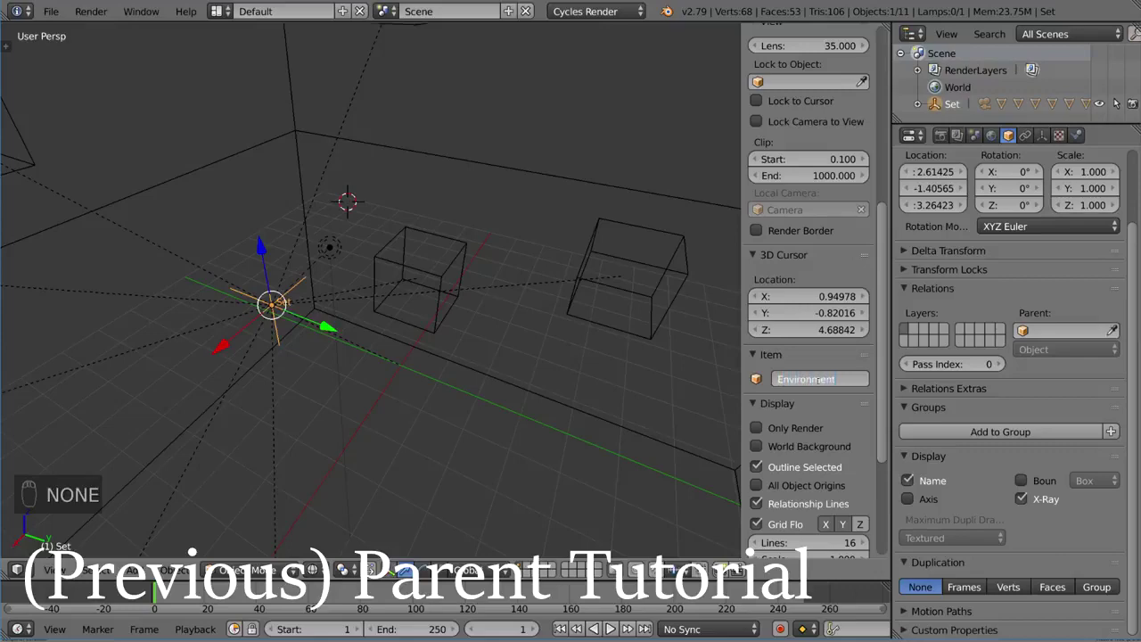
text(t 1)
key(Return)
Move the Environment 1 empty together with all of its parented objects.
middle_drag(357, 268, 450, 286)
key(g)
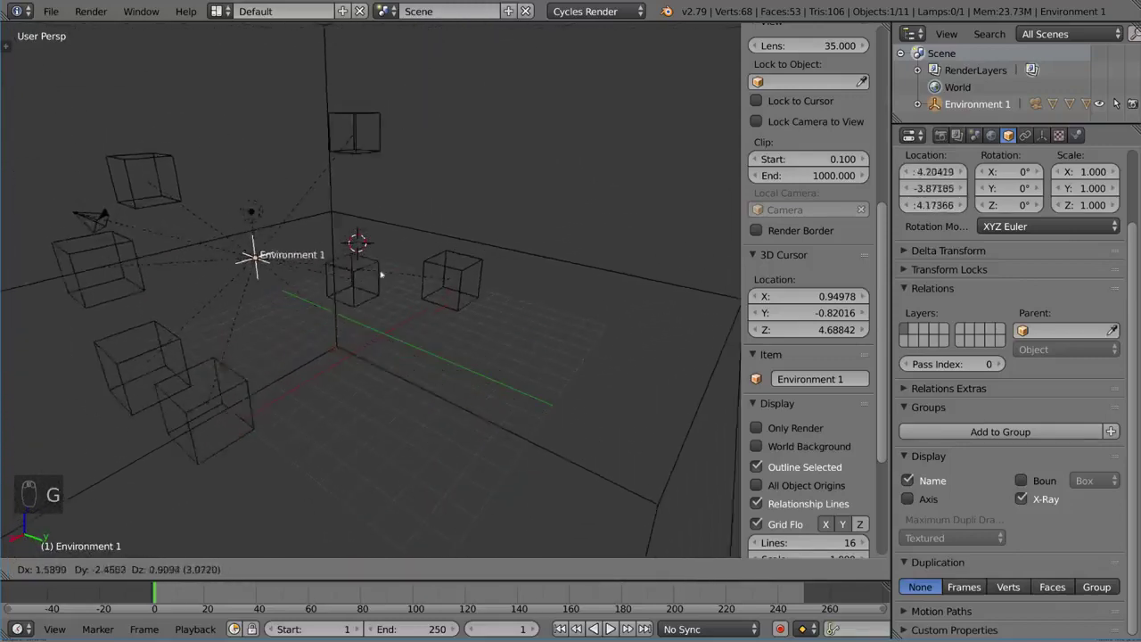
click(356, 290)
middle_drag(357, 289, 361, 299)
Change the Environment 1 empty's display type to Cube.
click(1043, 135)
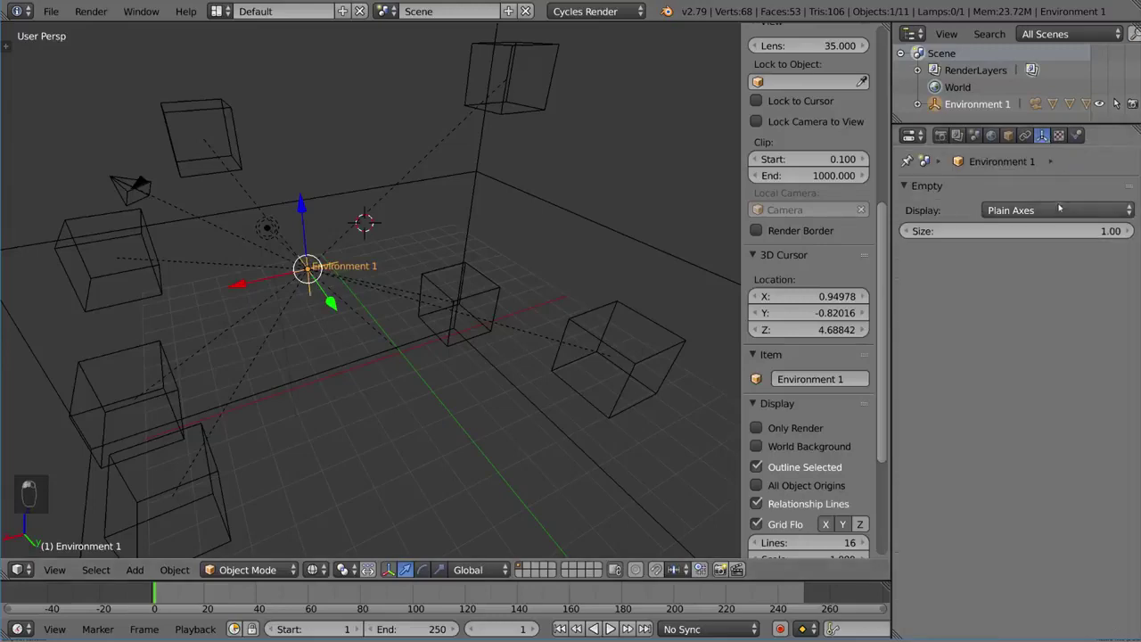
click(1034, 211)
click(999, 117)
Try moving the cube-shaped empty along with its children, and cancel the move.
mouse_move(499, 306)
middle_down()
mouse_move(509, 295)
mouse_move(474, 308)
mouse_move(428, 301)
middle_up()
scroll(506, 303, down, 4)
key(g)
right_click(514, 307)
Display the scene in solid shading and enlarge the empty's Cube display to size 22.19 so it encloses the room.
scroll(480, 302, up, 4)
key(z)
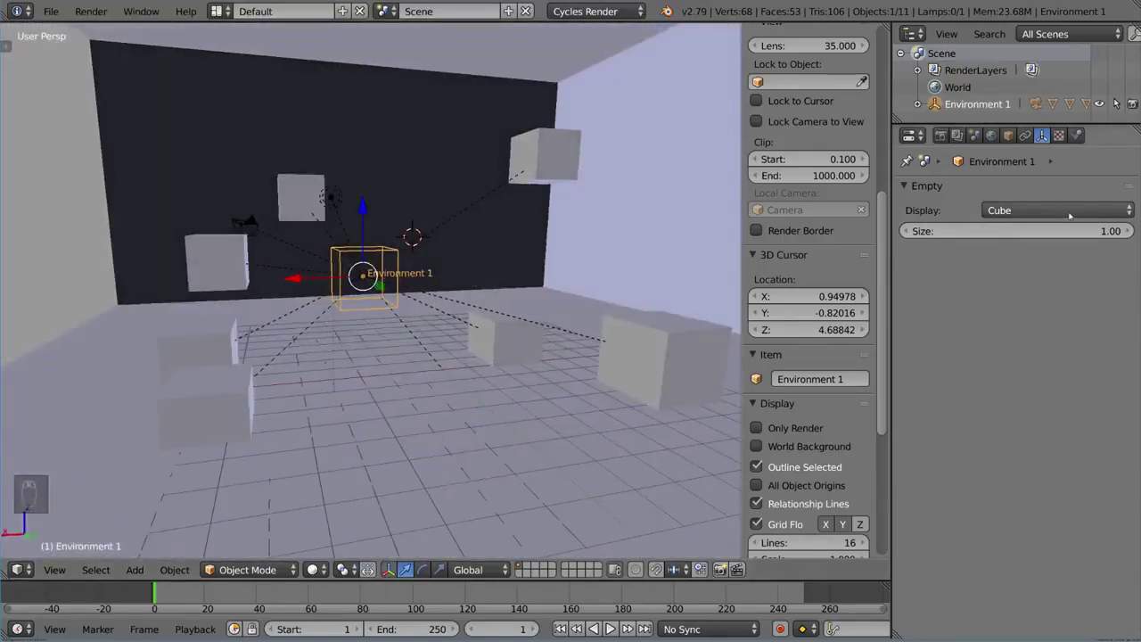
click(1056, 210)
click(999, 117)
mouse_move(1007, 231)
mouse_down()
mouse_move(1130, 231)
mouse_move(999, 236)
mouse_up()
scroll(447, 283, down, 10)
middle_drag(448, 282, 453, 306)
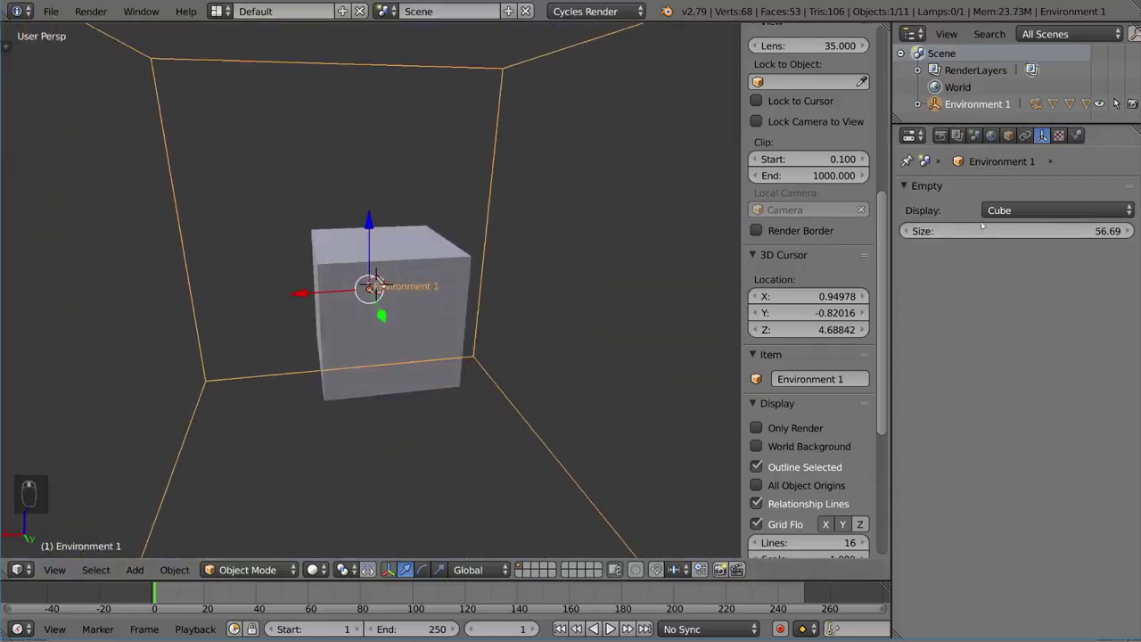
drag(1016, 231, 950, 230)
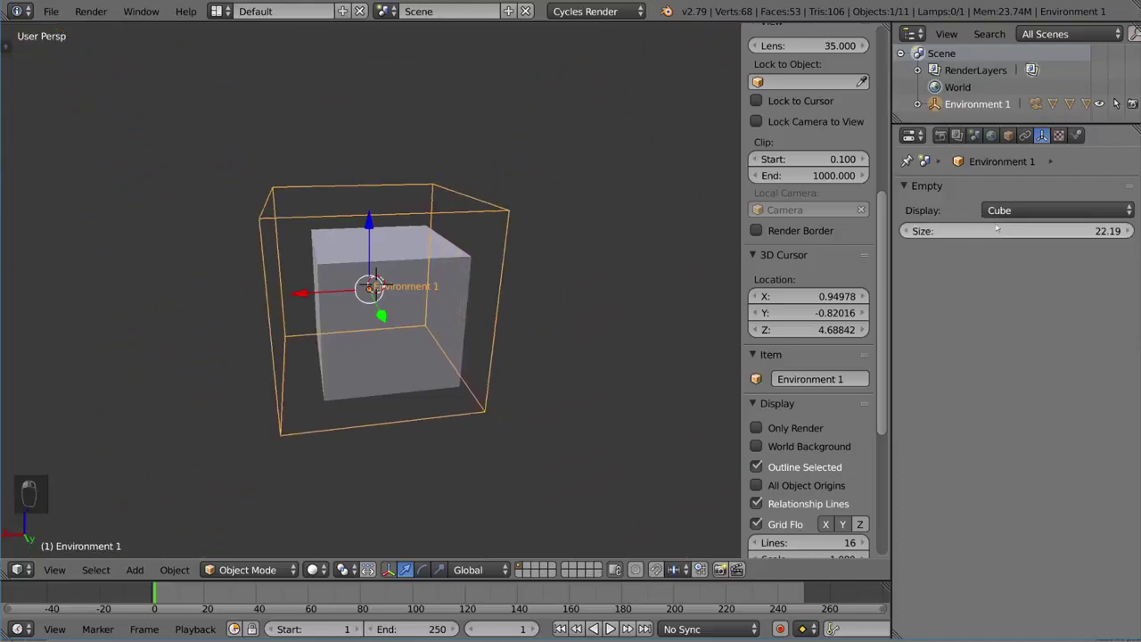
Try moving the enlarged Environment 1 empty while viewing its children inside the room, and cancel the move.
middle_drag(547, 309, 453, 285)
scroll(547, 259, up, 3)
scroll(461, 252, up, 4)
scroll(461, 253, up, 3)
scroll(453, 285, down, 3)
scroll(453, 285, up, 3)
key(g)
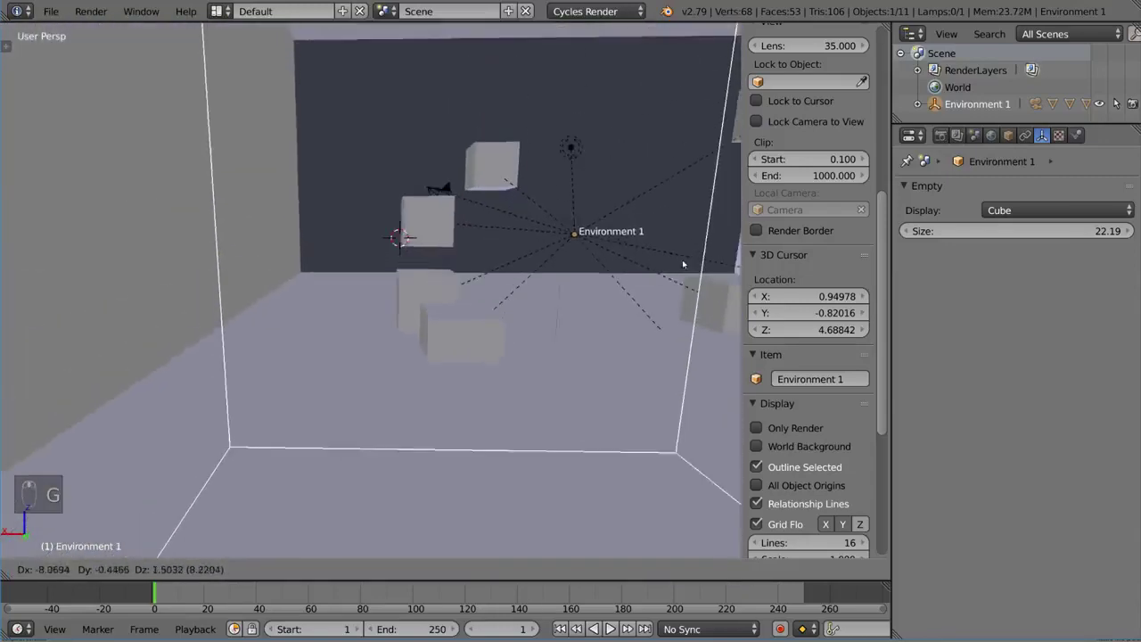
right_click(548, 275)
Try moving the whole room by its enclosing cube empty as seen from outside, and cancel the move.
scroll(548, 276, down, 4)
middle_drag(538, 268, 594, 247)
scroll(581, 213, up, 3)
scroll(575, 235, down, 4)
key(g)
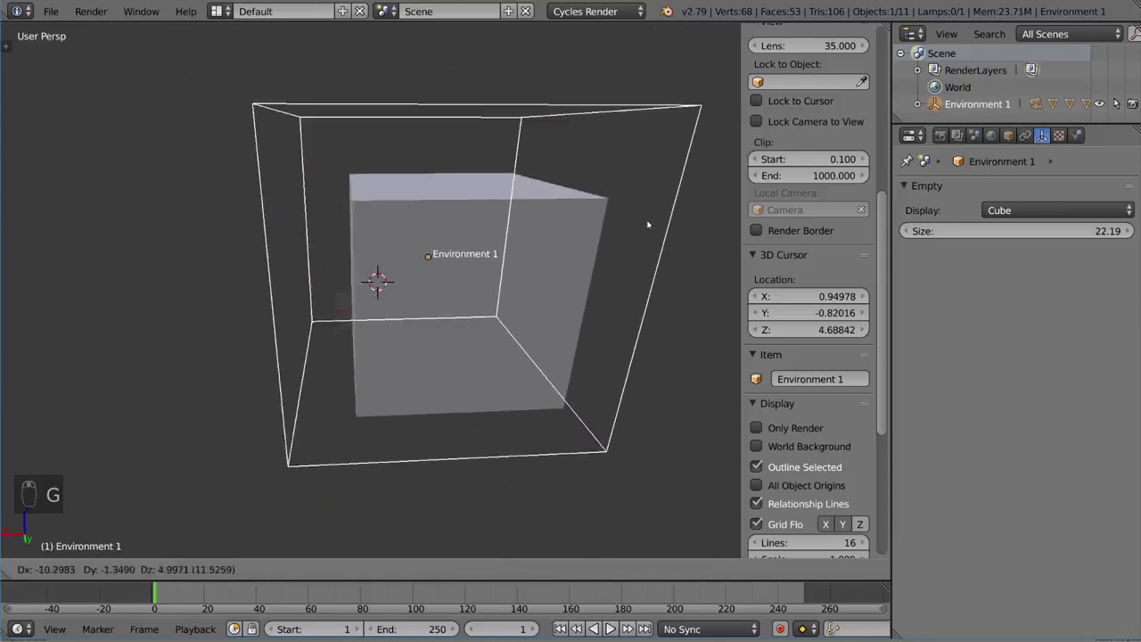
right_click(560, 247)
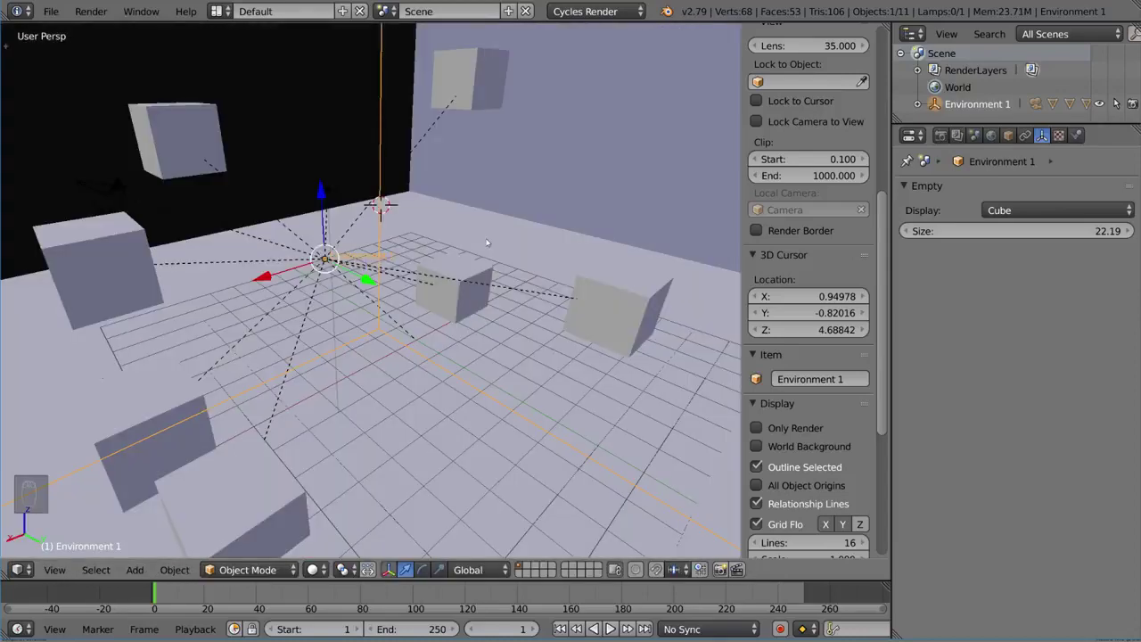